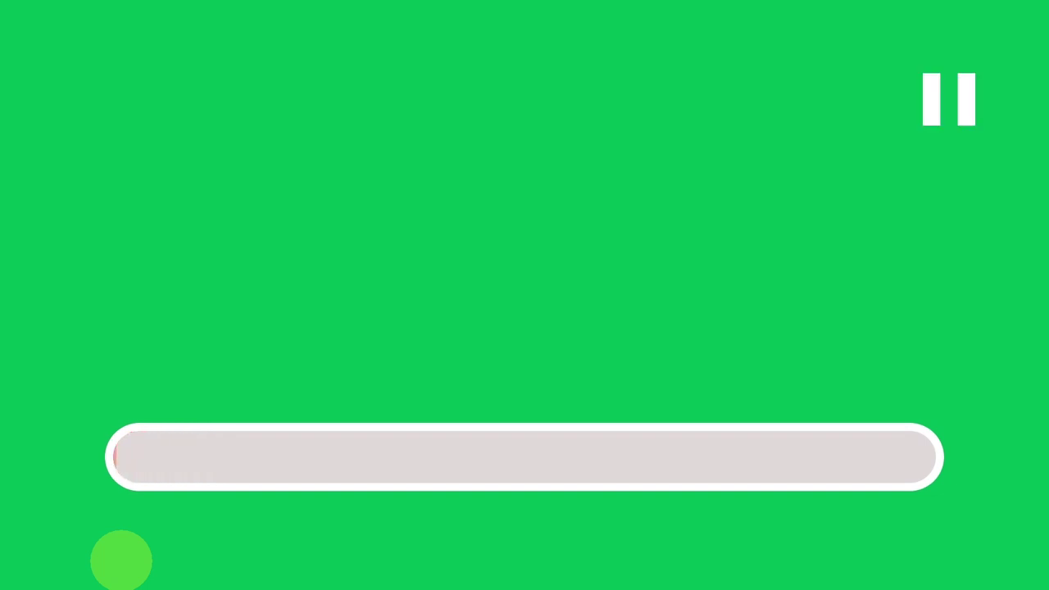
{"action": "left_click", "coordinate": [476, 356]}
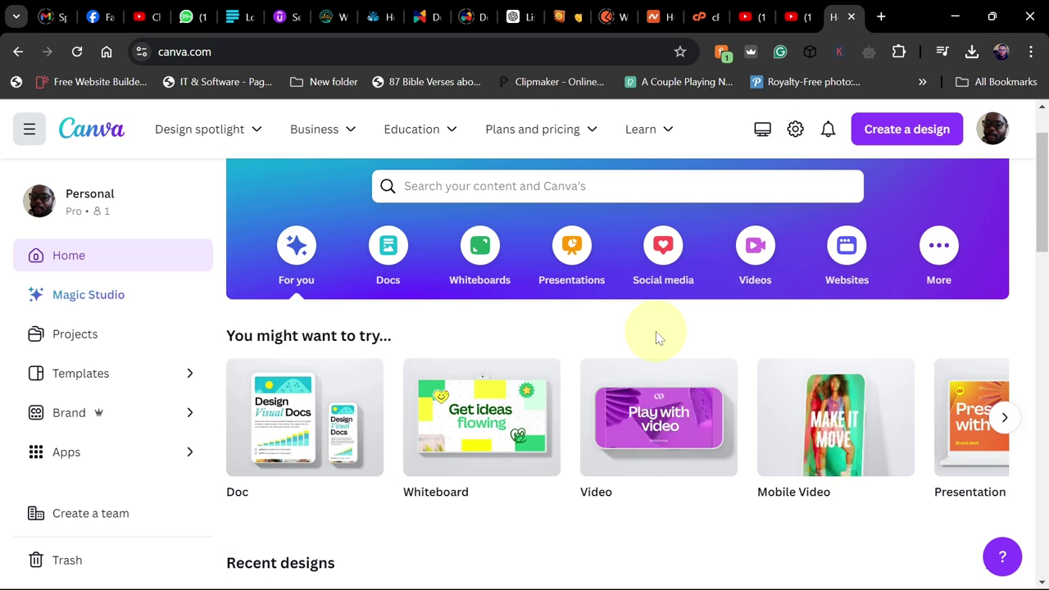
- Create a blank video design and search the elements library for stripes, limiting the results to videos
{"action": "left_click", "coordinate": [664, 420]}
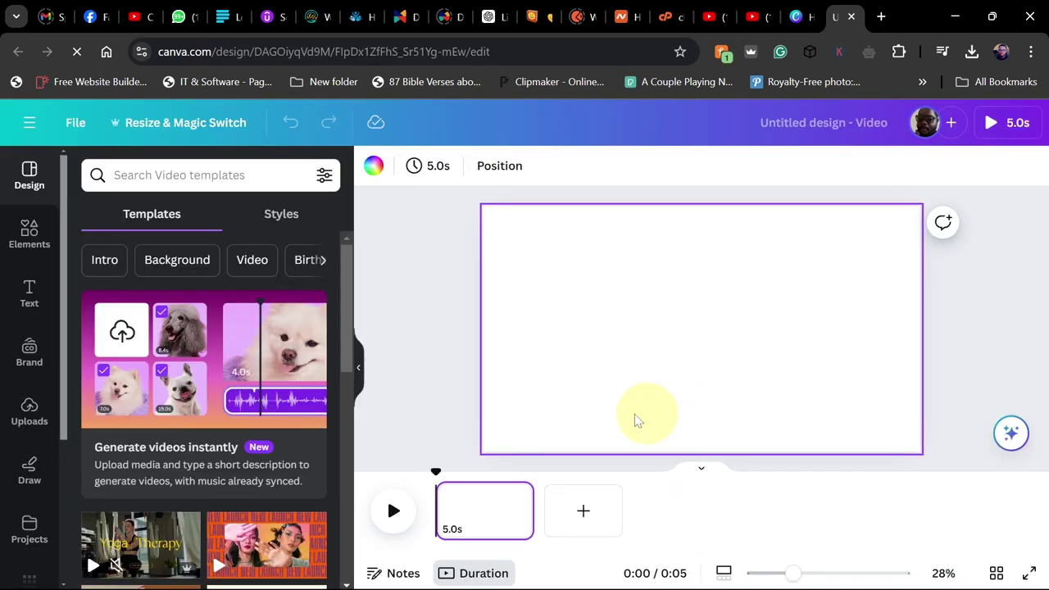
{"action": "left_click", "coordinate": [29, 237]}
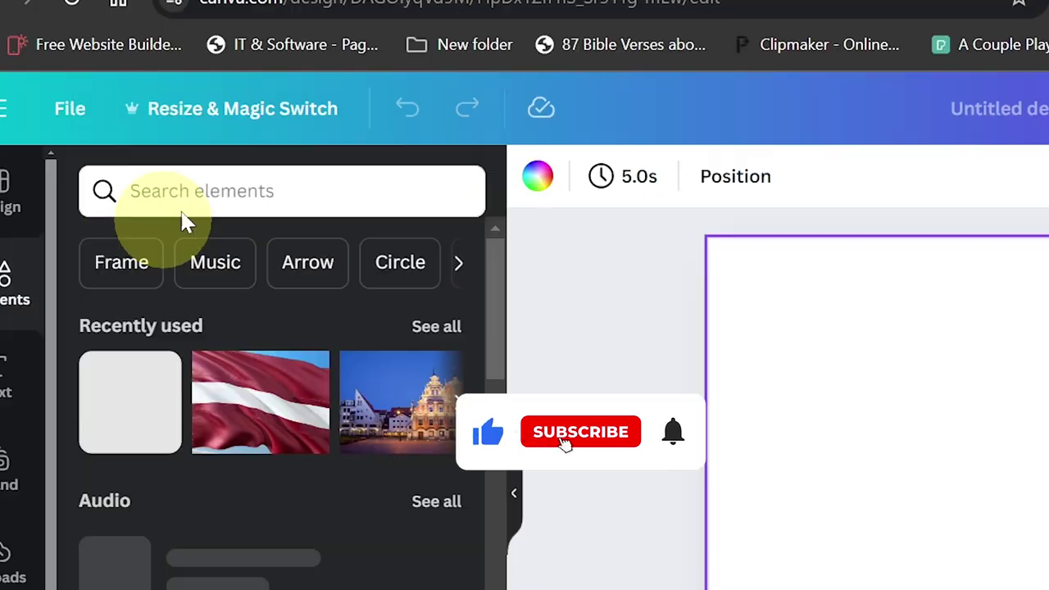
{"action": "left_click", "coordinate": [208, 189]}
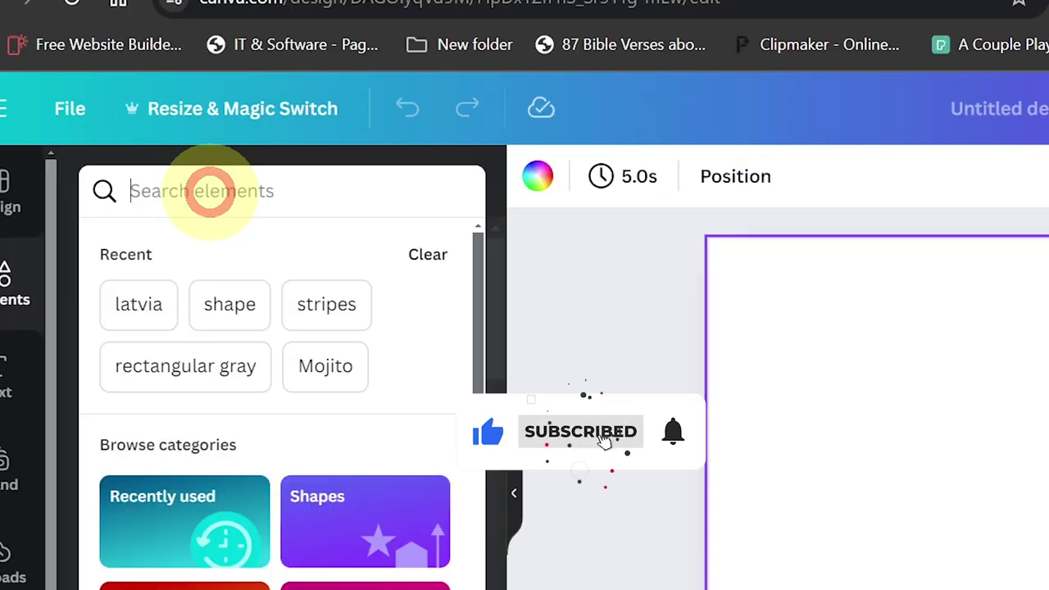
{"action": "type", "text": "stri"}
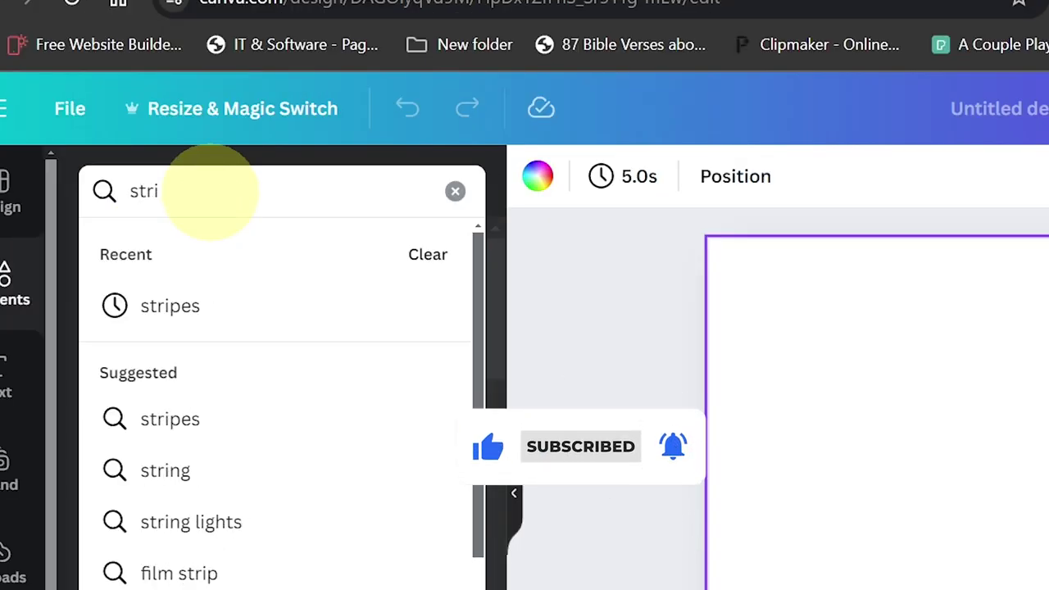
{"action": "left_click", "coordinate": [197, 306]}
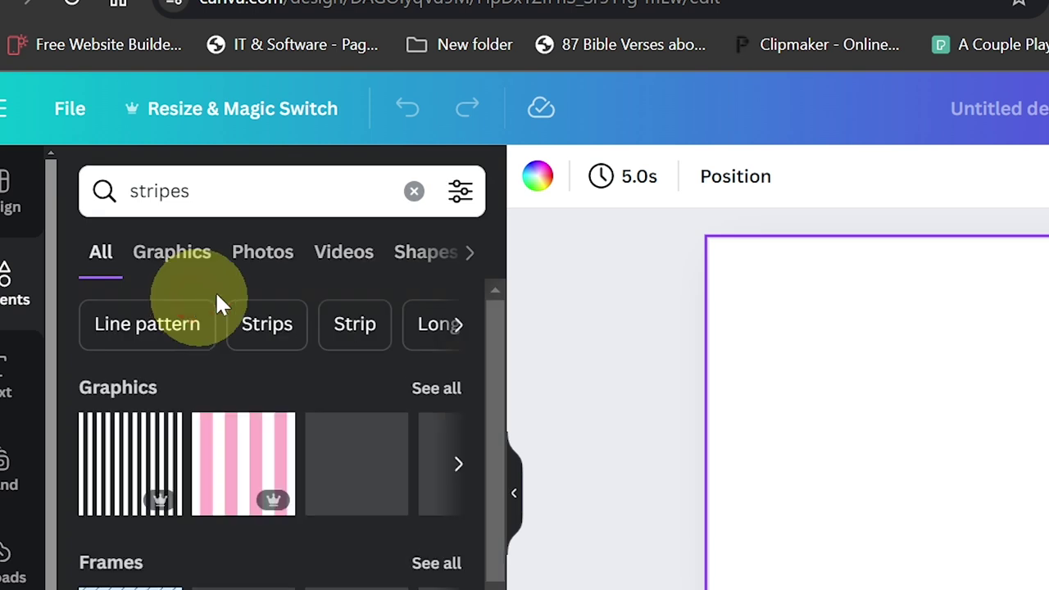
{"action": "left_click", "coordinate": [349, 256]}
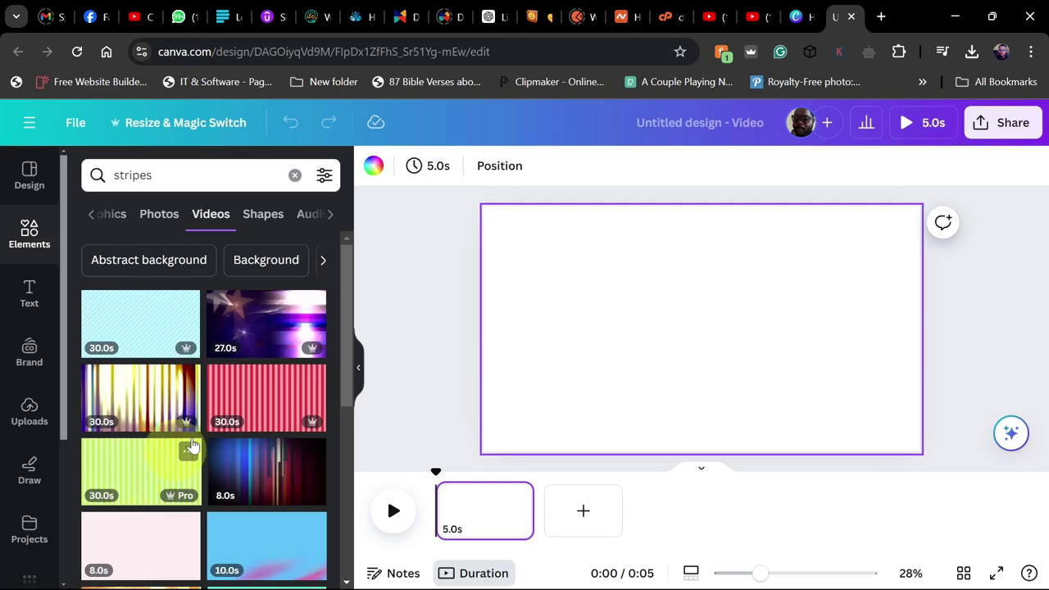
- Add the green striped video, stretch it across the full page width, and trim the page to 15 seconds
{"action": "left_click", "coordinate": [132, 472]}
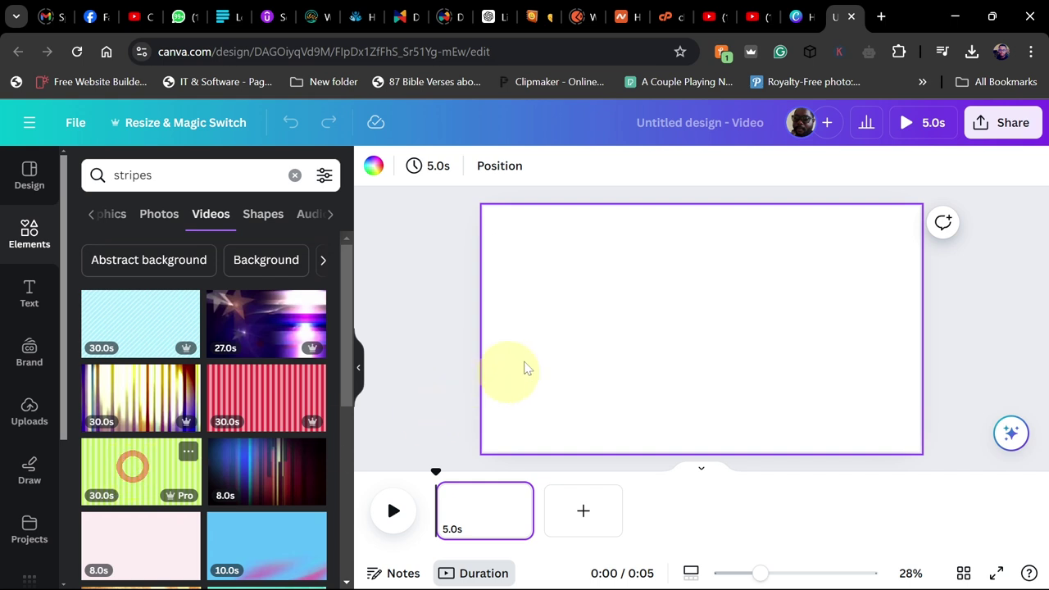
{"action": "left_click", "coordinate": [592, 336]}
{"action": "left_click", "coordinate": [586, 318]}
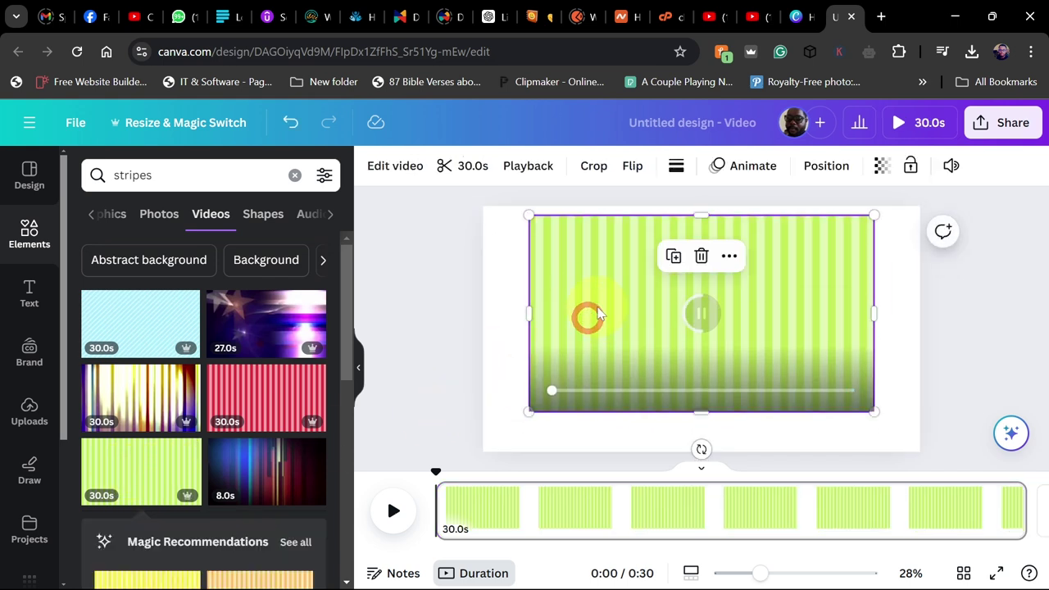
{"action": "left_click_drag", "start_coordinate": [525, 328], "coordinate": [477, 326]}
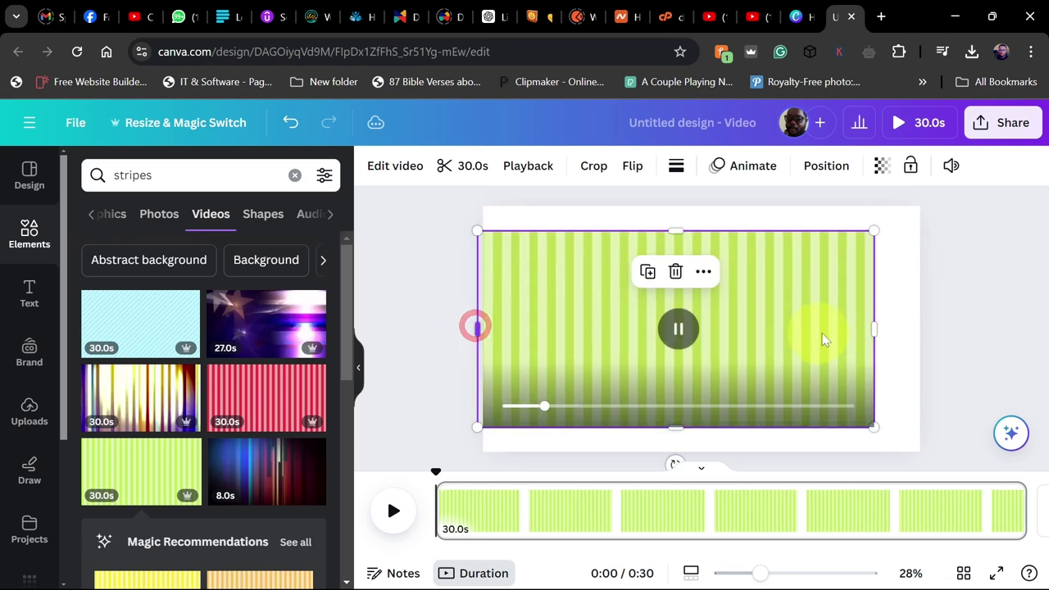
{"action": "left_click_drag", "start_coordinate": [889, 332], "coordinate": [918, 323]}
{"action": "left_click_drag", "start_coordinate": [1021, 510], "coordinate": [654, 497]}
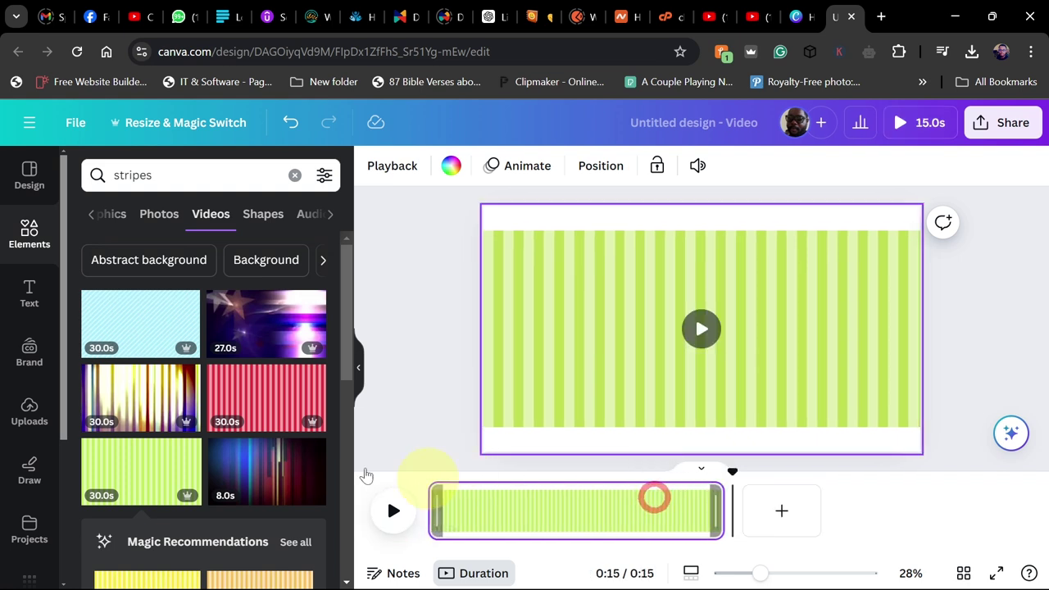
- Add the red striped video and shift it mostly off the page so only a strip overlaps the green video's left end
{"action": "left_click", "coordinate": [262, 408]}
{"action": "left_click_drag", "start_coordinate": [602, 321], "coordinate": [513, 321]}
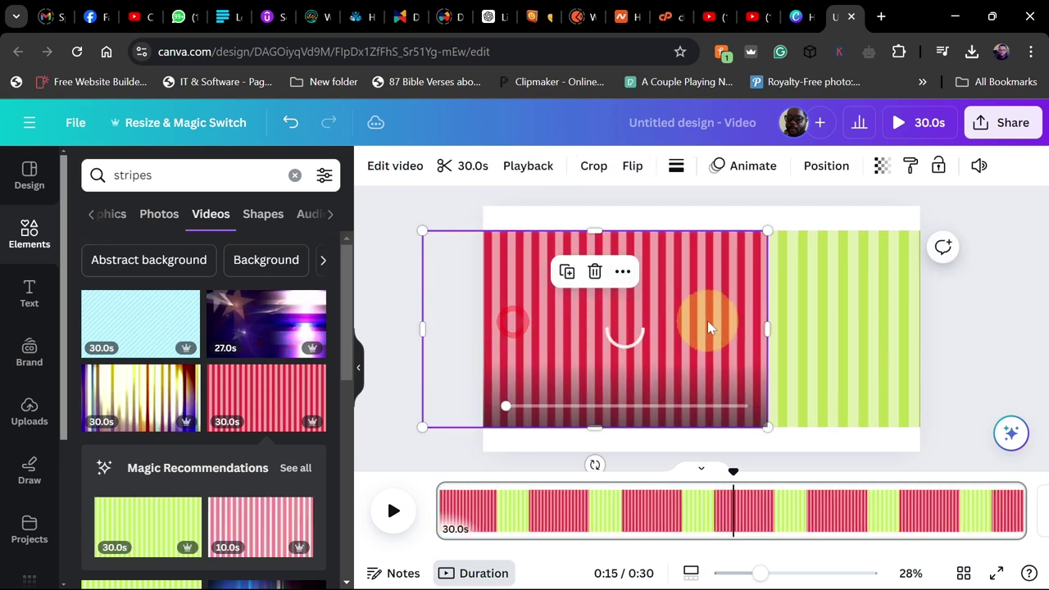
{"action": "left_click_drag", "start_coordinate": [630, 320], "coordinate": [512, 324]}
{"action": "mouse_move", "coordinate": [508, 323]}
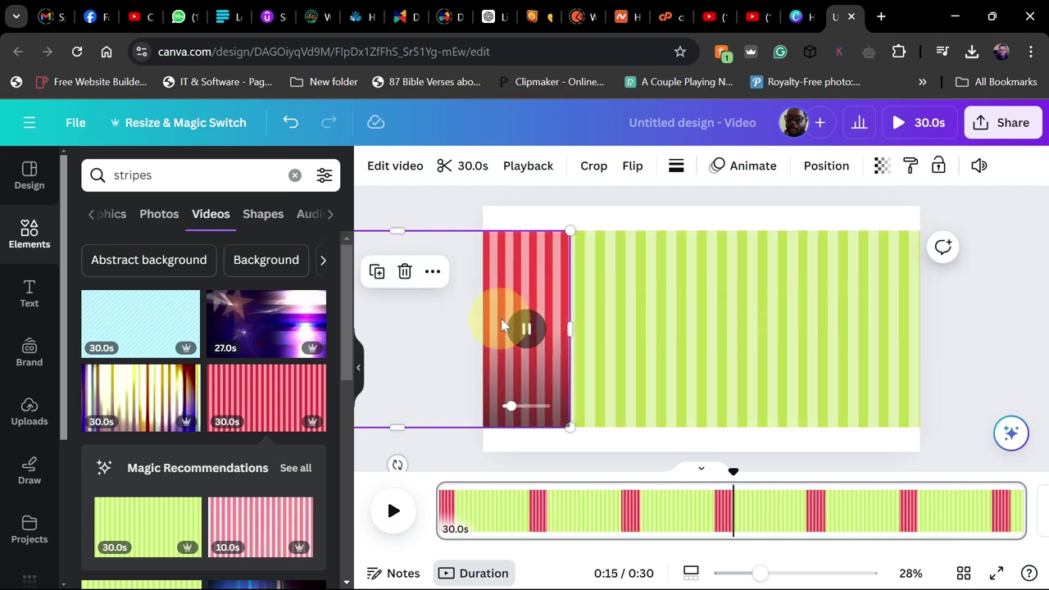
- Show the red striped video's element timing and make it start at 5 seconds
{"action": "right_click", "coordinate": [528, 283]}
{"action": "left_click", "coordinate": [599, 384]}
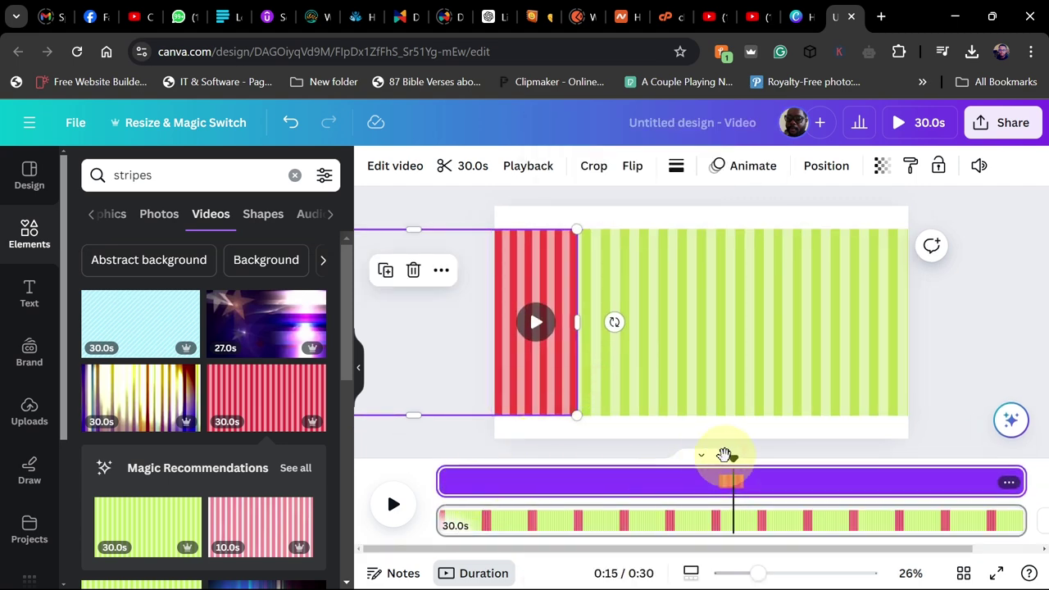
{"action": "left_click_drag", "start_coordinate": [733, 459], "coordinate": [530, 472]}
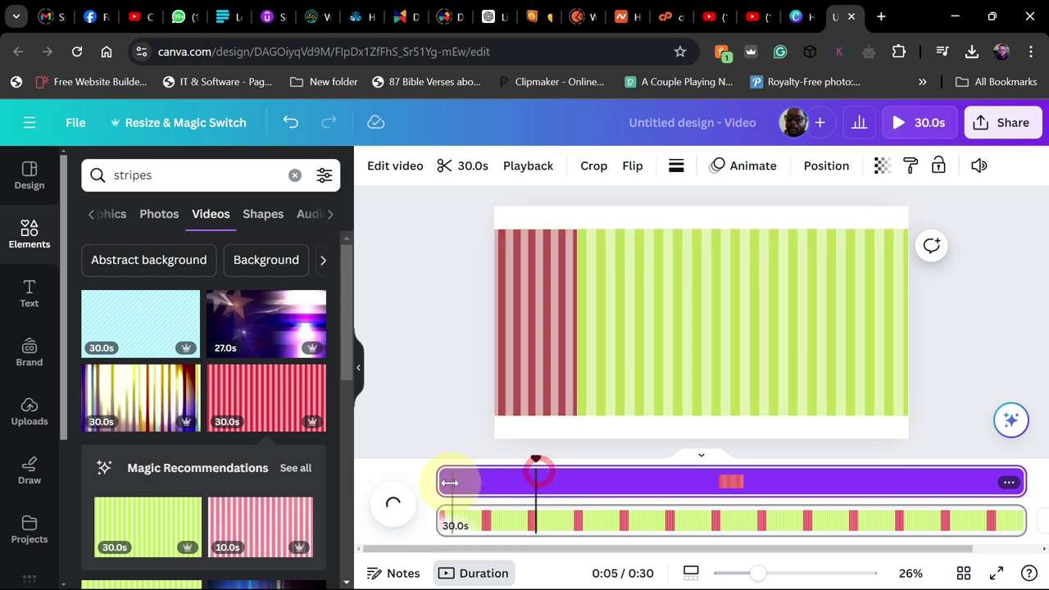
{"action": "left_click_drag", "start_coordinate": [442, 482], "coordinate": [539, 485]}
{"action": "left_click", "coordinate": [622, 447]}
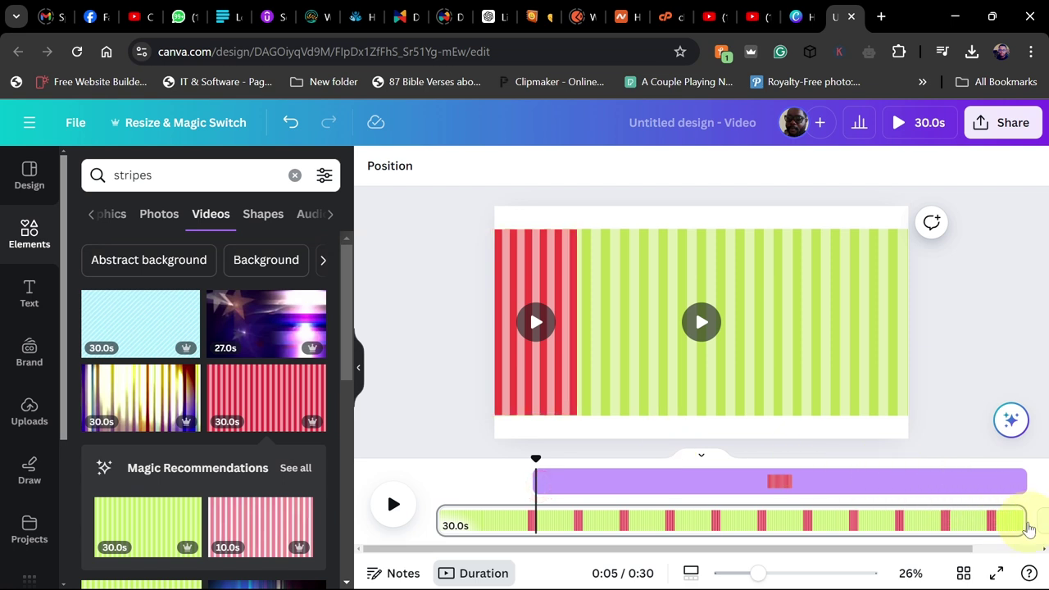
- Trim the page to 15 seconds and play it from the start to check when the red stripes come in
{"action": "left_click_drag", "start_coordinate": [1019, 519], "coordinate": [688, 506]}
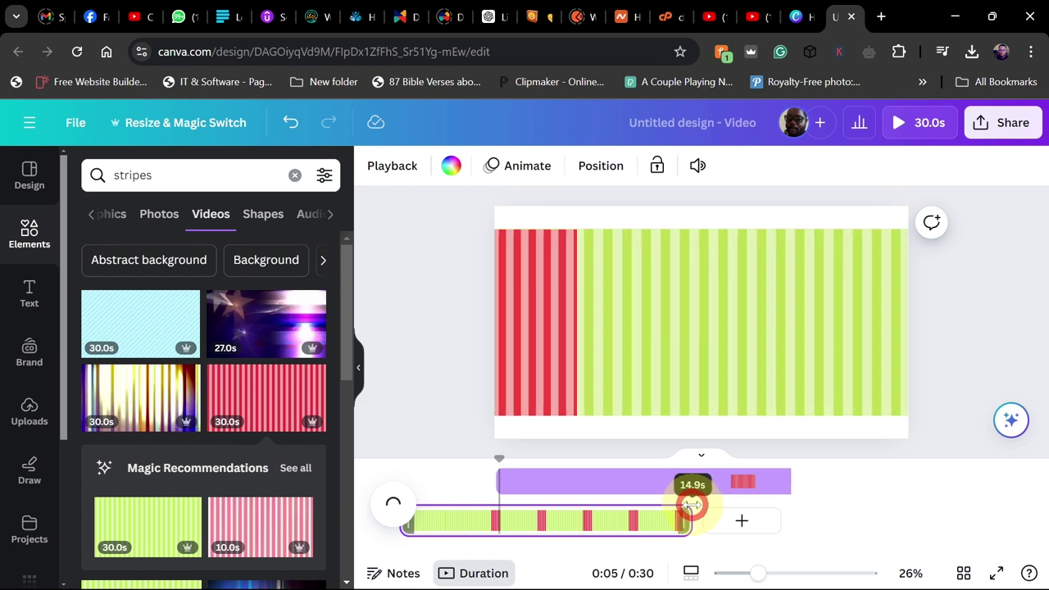
{"action": "left_click_drag", "start_coordinate": [694, 506], "coordinate": [695, 504]}
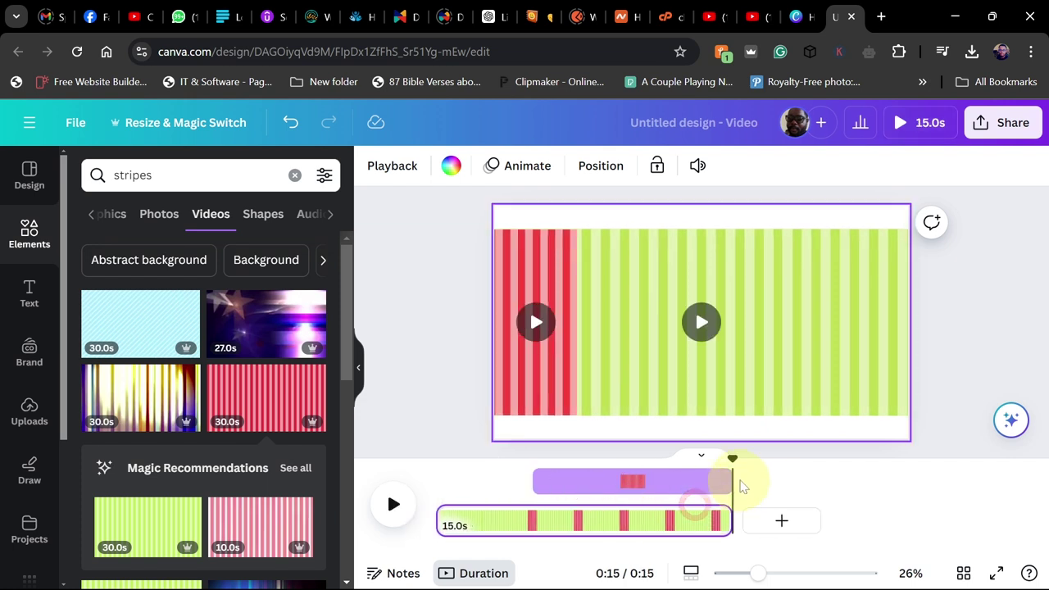
{"action": "left_click_drag", "start_coordinate": [732, 462], "coordinate": [409, 443]}
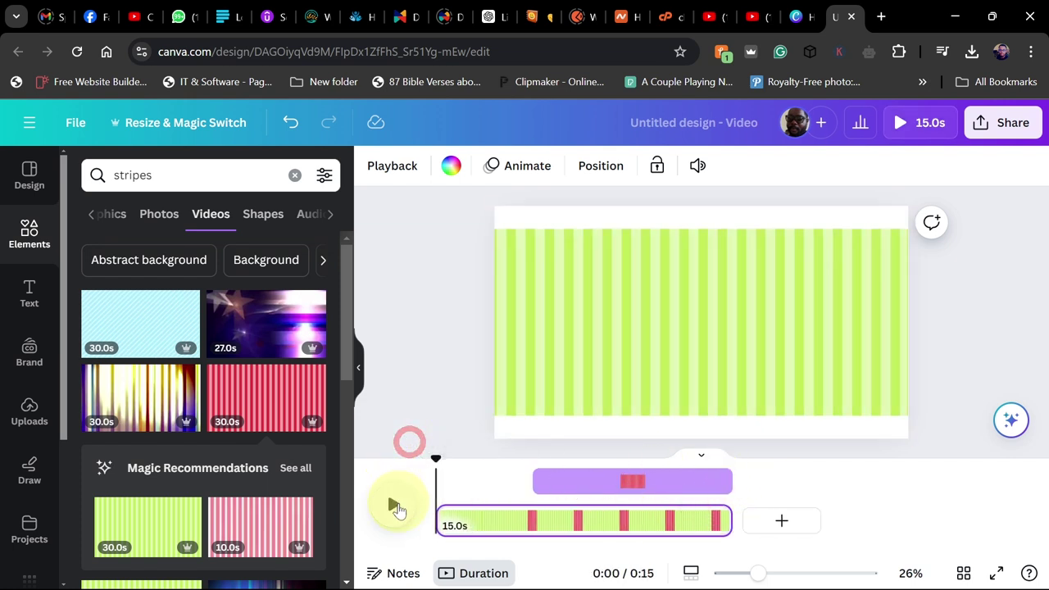
{"action": "left_click", "coordinate": [395, 506]}
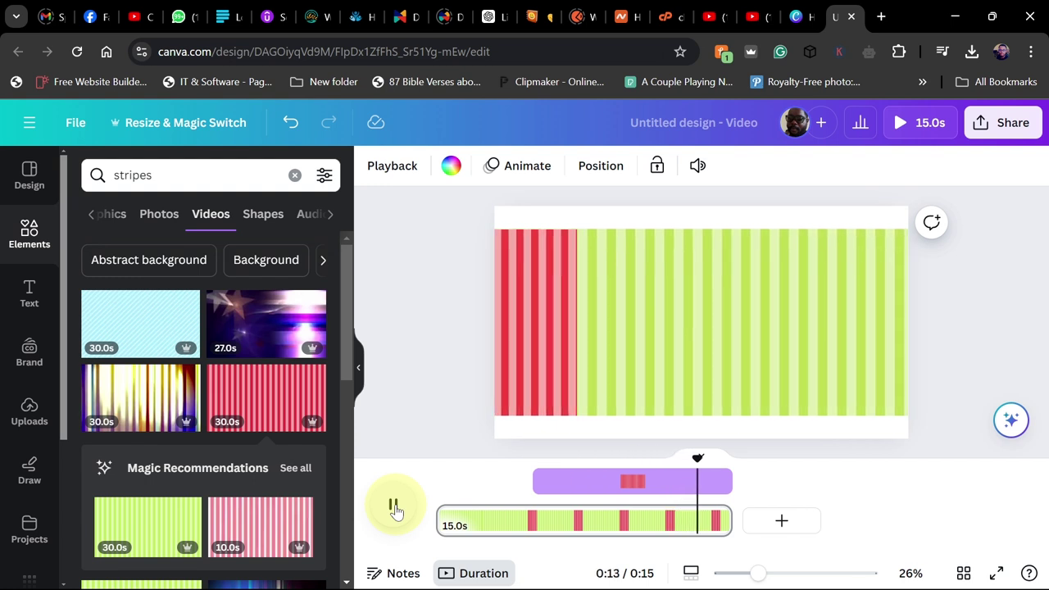
{"action": "left_click", "coordinate": [394, 507]}
{"action": "left_click", "coordinate": [428, 319]}
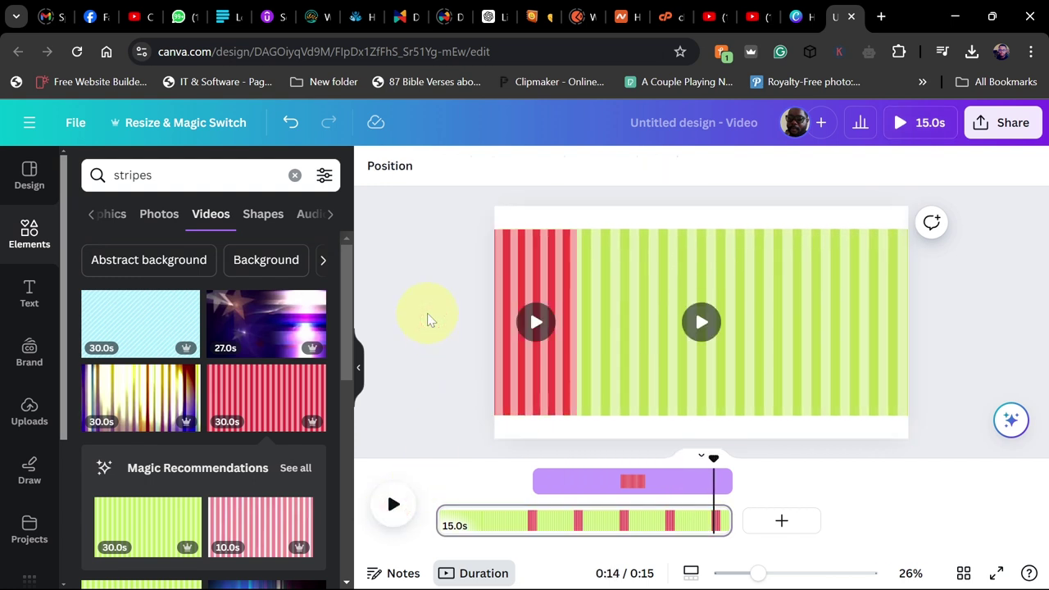
- Clear the stripes search, add a square shape to the page, and fill it with light grey, about #EEE8E8
{"action": "left_click", "coordinate": [262, 214]}
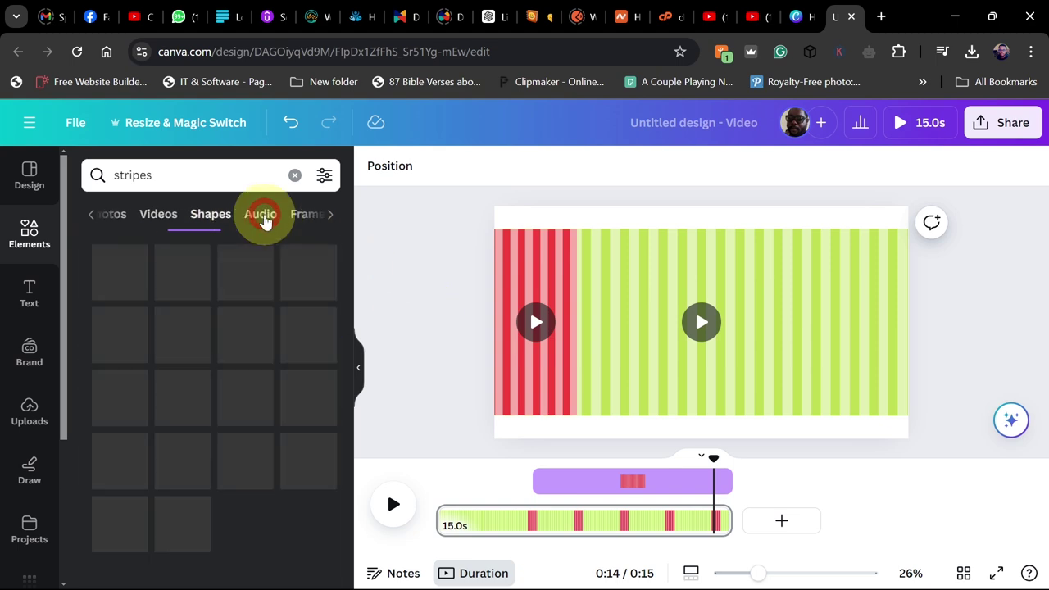
{"action": "left_click", "coordinate": [295, 174]}
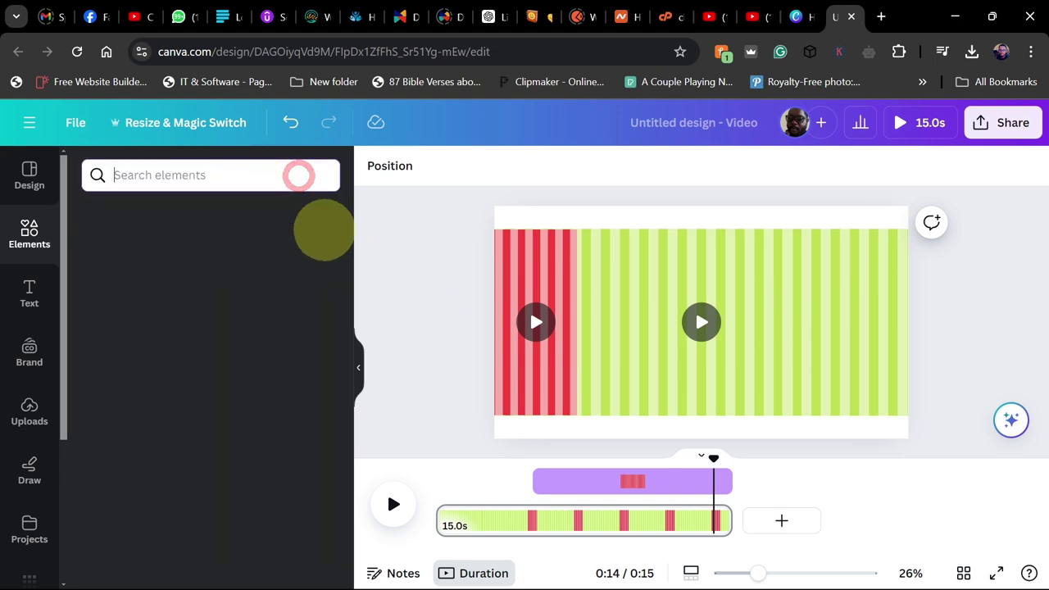
{"action": "left_click", "coordinate": [416, 281]}
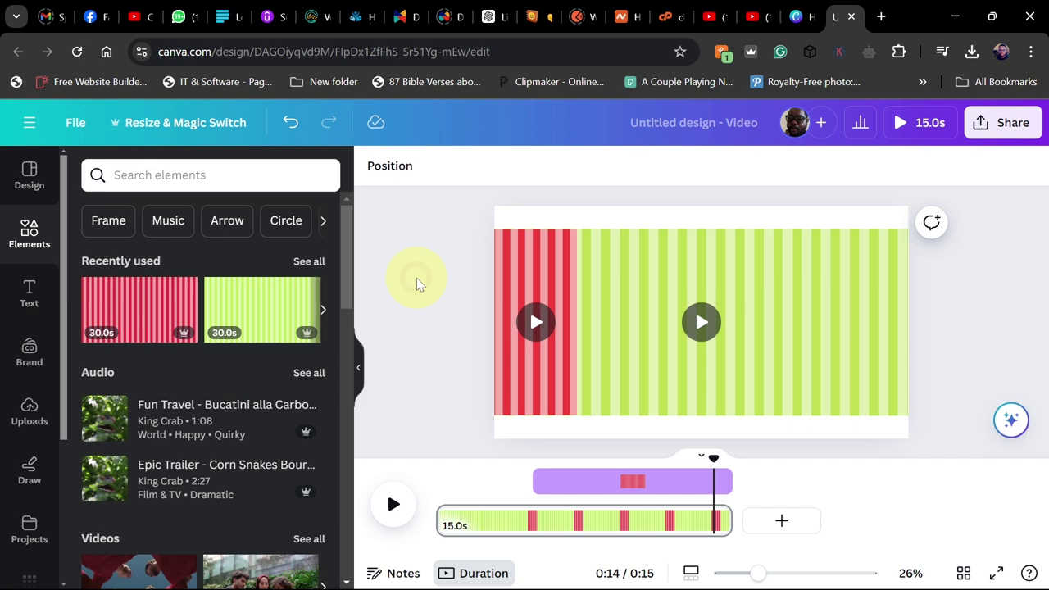
{"action": "key", "text": "ctrl+v"}
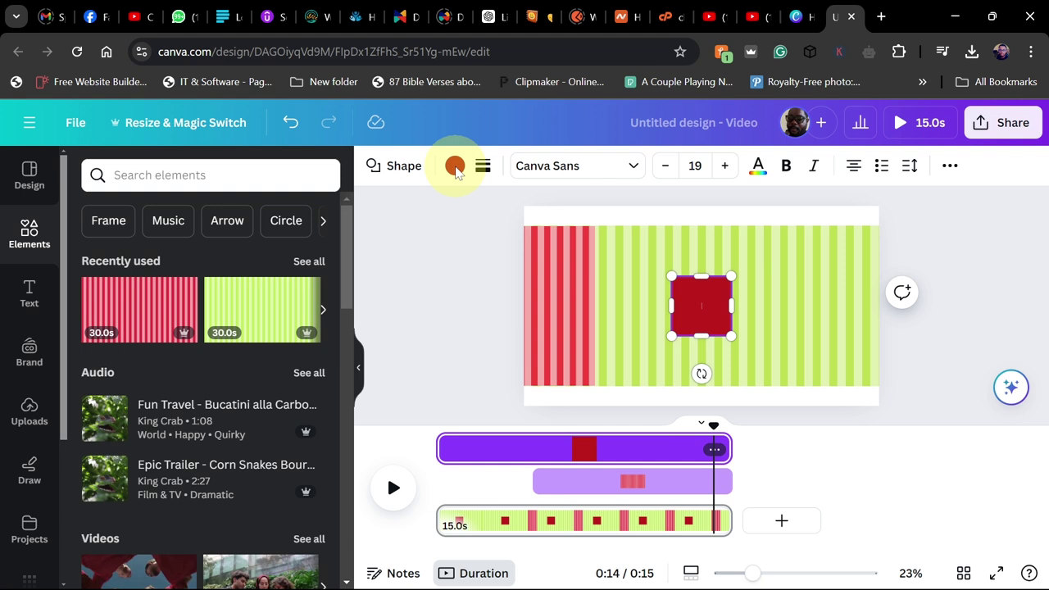
{"action": "left_click", "coordinate": [454, 167]}
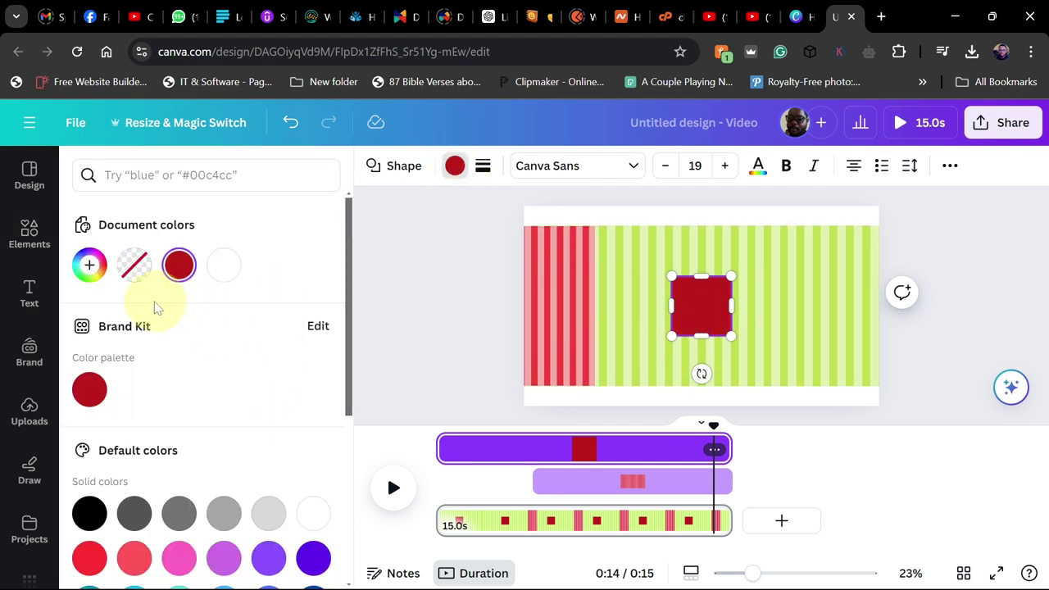
{"action": "left_click", "coordinate": [90, 269]}
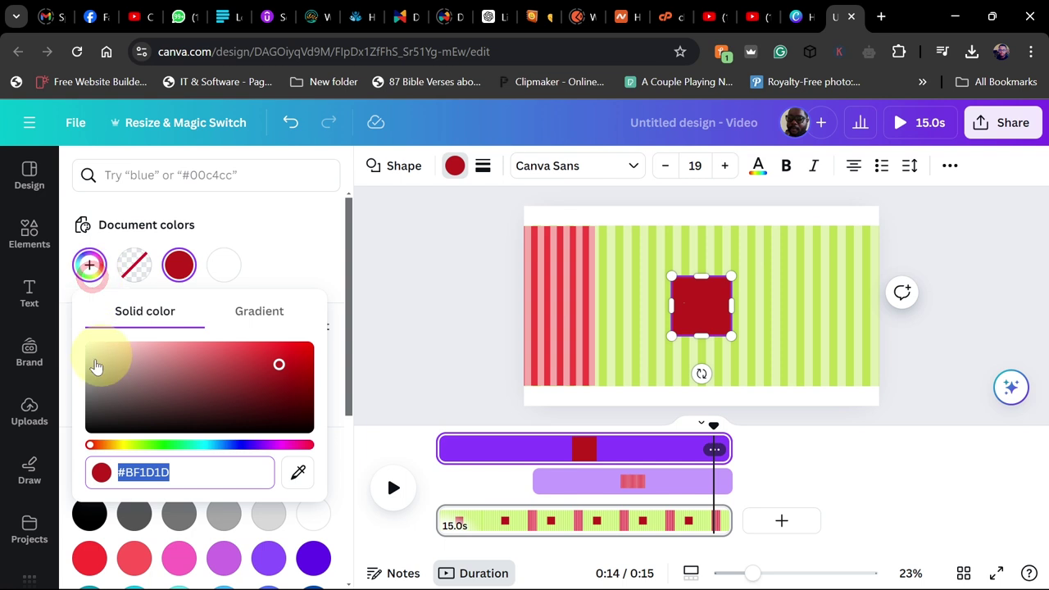
{"action": "left_click", "coordinate": [92, 352]}
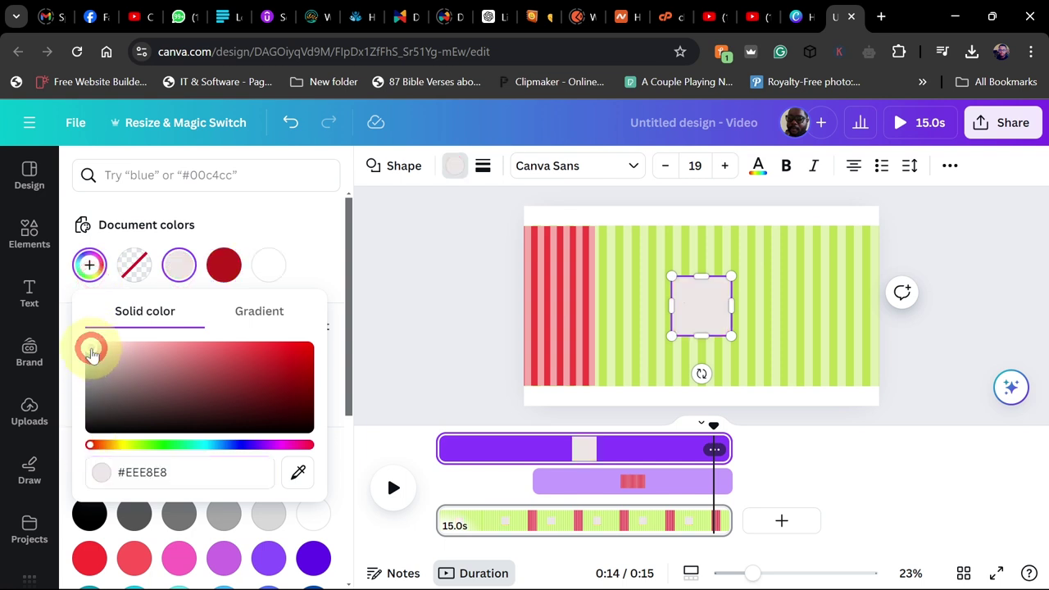
- Stretch the light grey shape so it completely covers the striped videos across the page
{"action": "left_click_drag", "start_coordinate": [672, 306], "coordinate": [521, 307]}
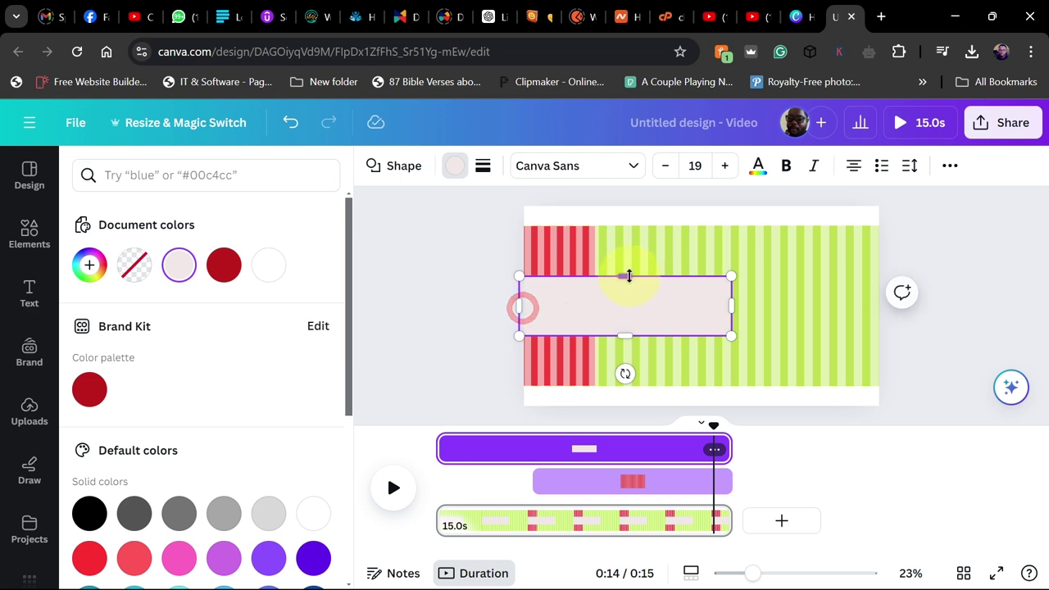
{"action": "left_click_drag", "start_coordinate": [628, 276], "coordinate": [625, 227]}
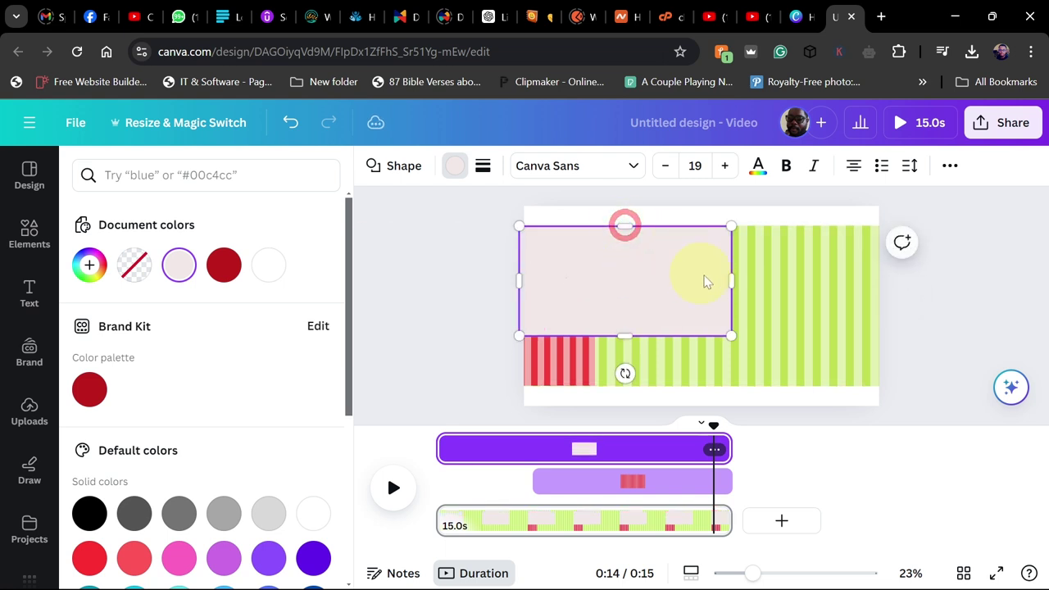
{"action": "left_click_drag", "start_coordinate": [728, 278], "coordinate": [880, 276]}
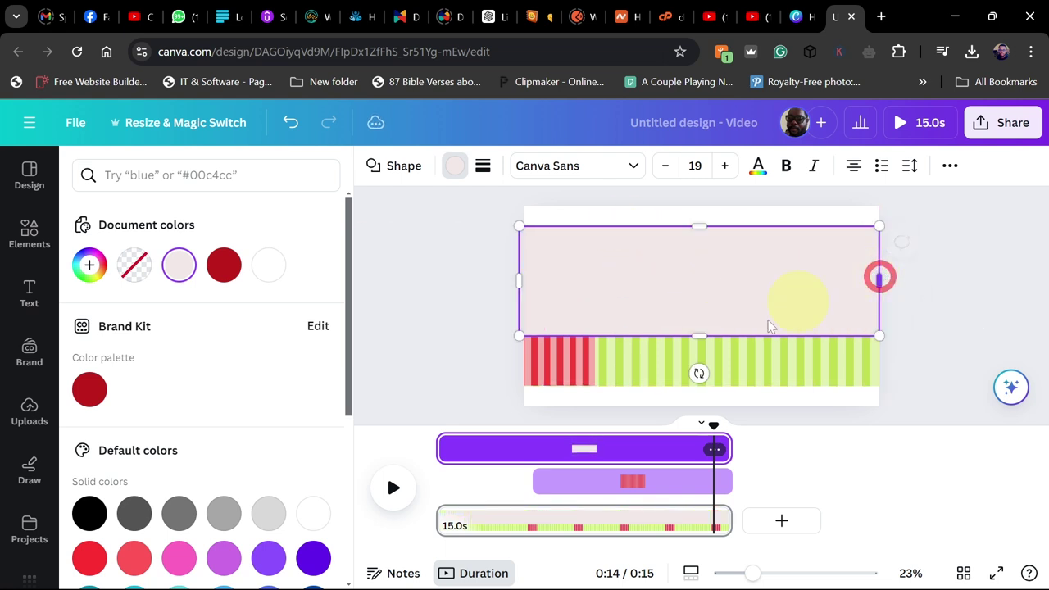
{"action": "left_click_drag", "start_coordinate": [703, 337], "coordinate": [698, 386]}
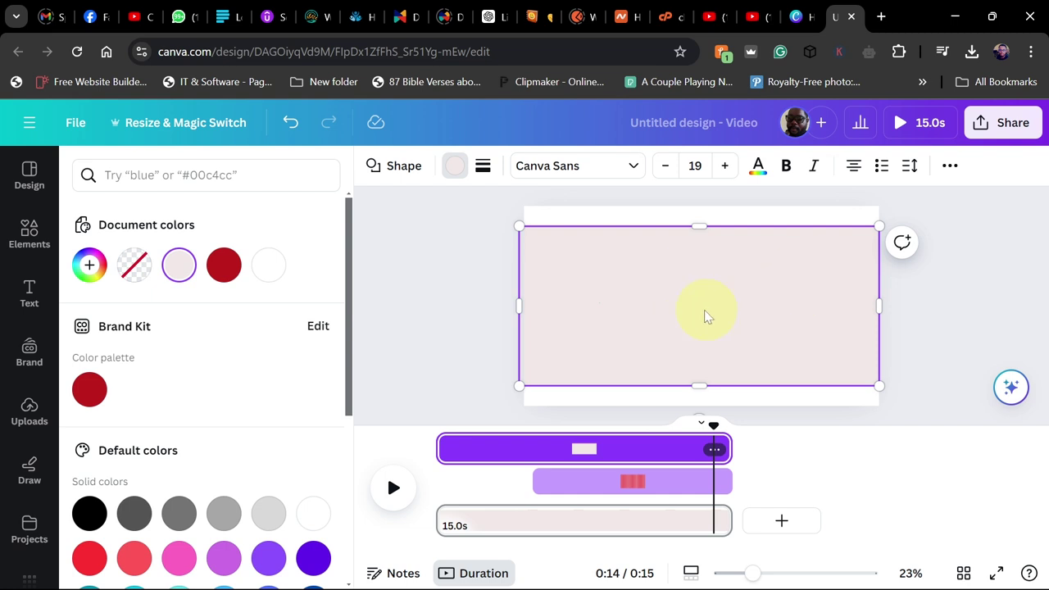
- Apply the Wipe animation to the light grey rectangle
{"action": "left_click", "coordinate": [949, 168]}
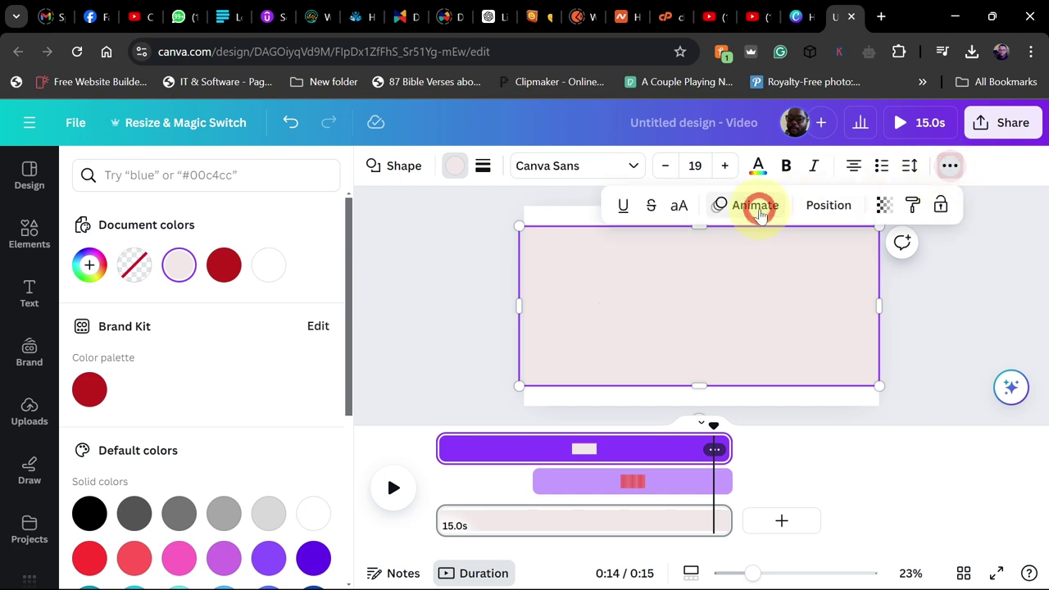
{"action": "left_click", "coordinate": [755, 206]}
{"action": "scroll", "coordinate": [216, 417], "scroll_direction": "down", "scroll_amount": 2}
{"action": "left_click", "coordinate": [198, 378]}
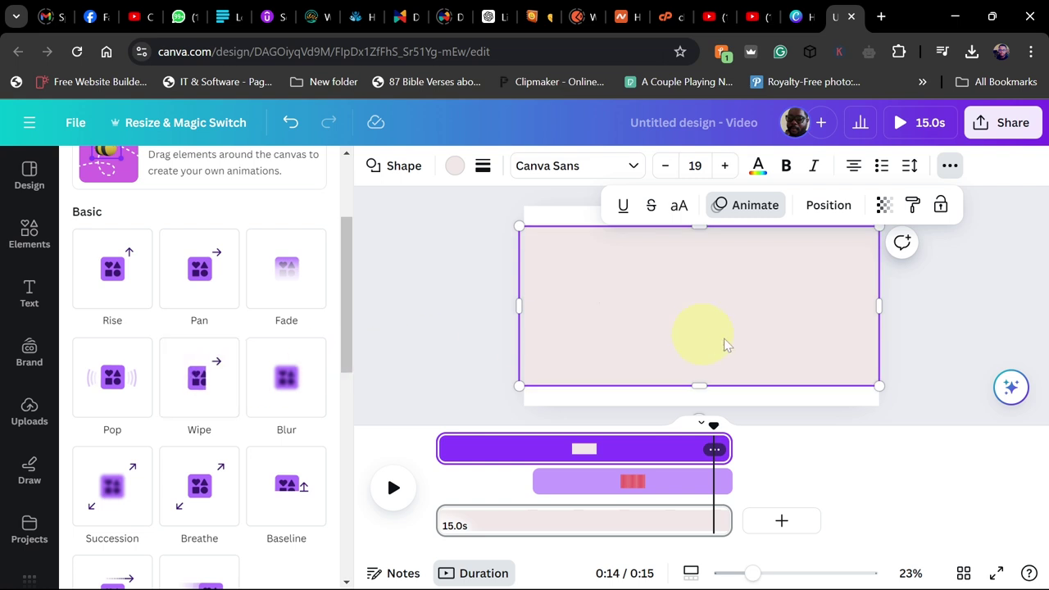
{"action": "left_click", "coordinate": [196, 375]}
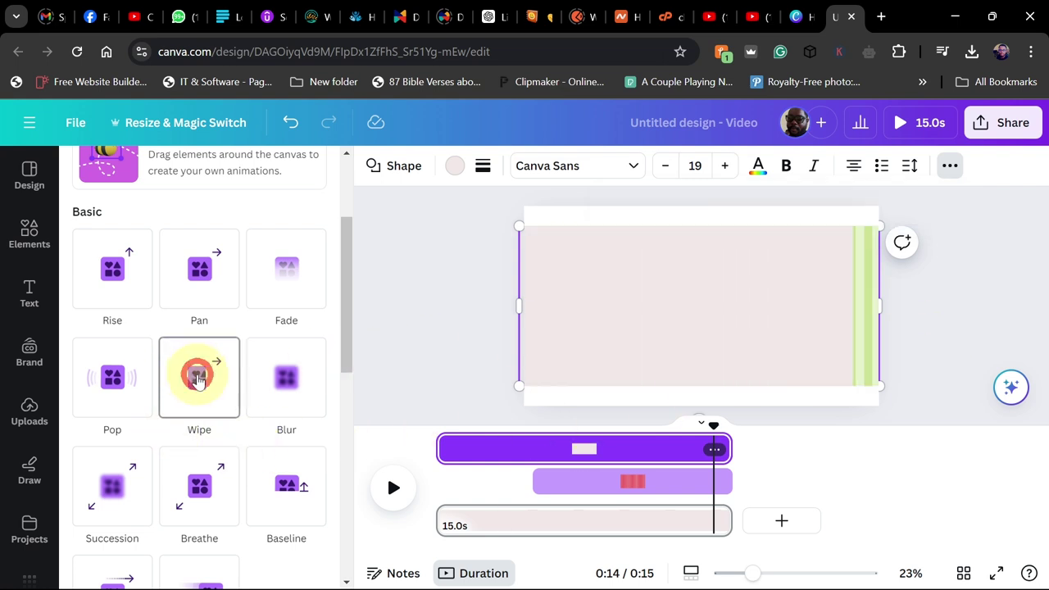
- Set the light grey rectangle's Wipe animation to move leftward on enter
{"action": "scroll", "coordinate": [316, 365], "scroll_direction": "down", "scroll_amount": 3}
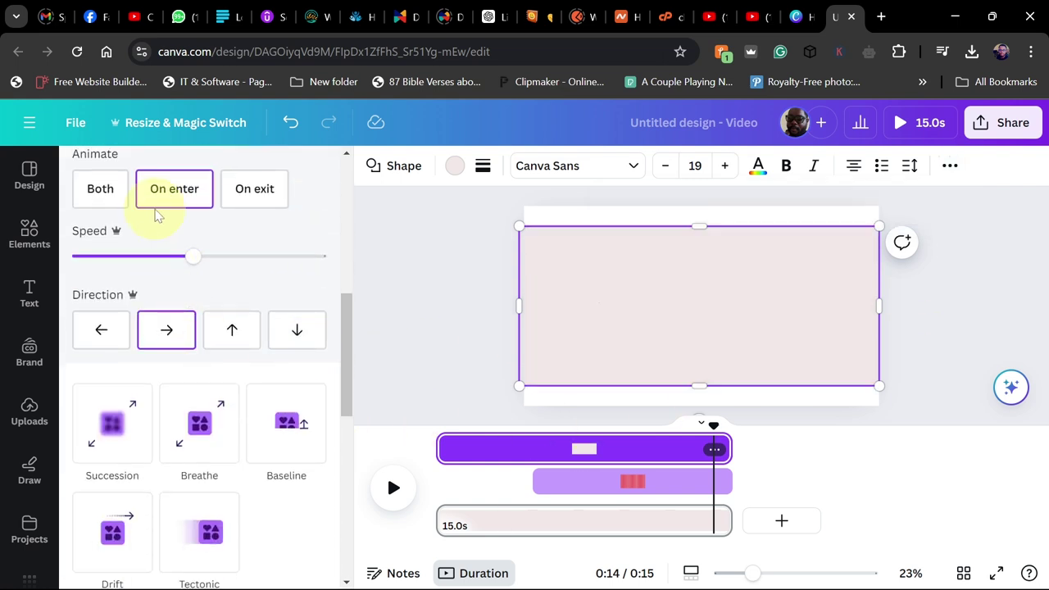
{"action": "left_click_drag", "start_coordinate": [345, 332], "coordinate": [341, 305]}
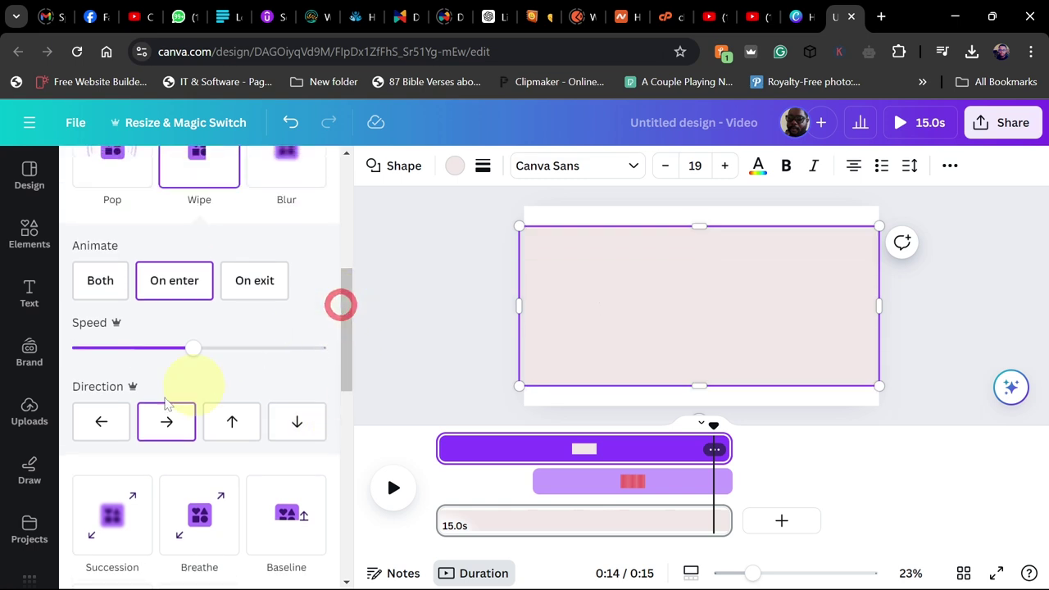
{"action": "left_click", "coordinate": [100, 423]}
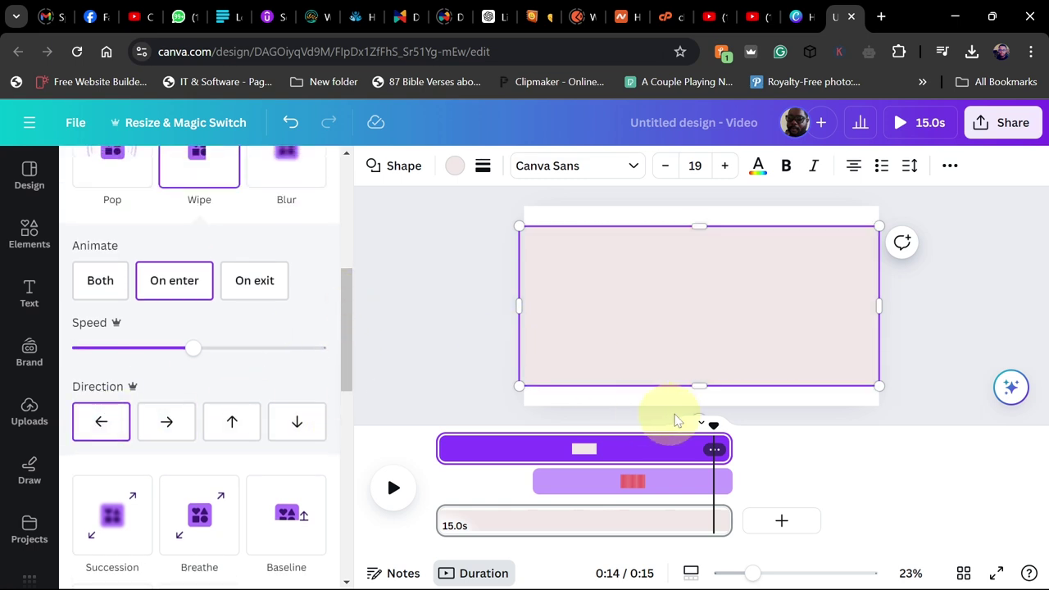
- Play the page from the start to check how the Wipe animation uncovers and covers the striped videos
{"action": "left_click_drag", "start_coordinate": [714, 425], "coordinate": [399, 473]}
{"action": "left_click", "coordinate": [397, 490]}
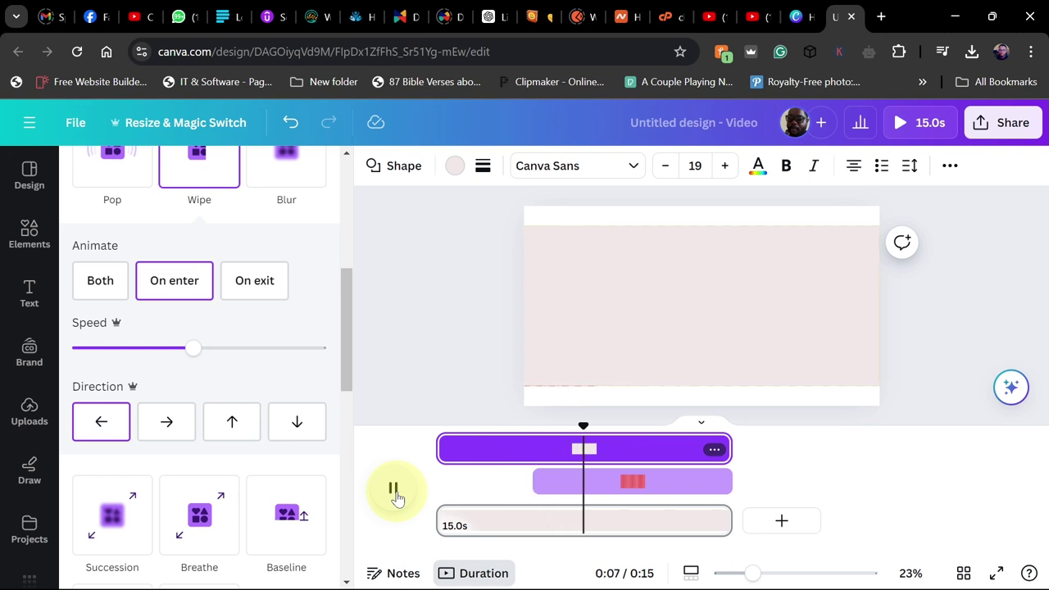
{"action": "left_click", "coordinate": [396, 490]}
{"action": "left_click_drag", "start_coordinate": [594, 428], "coordinate": [393, 420]}
{"action": "left_click", "coordinate": [393, 489]}
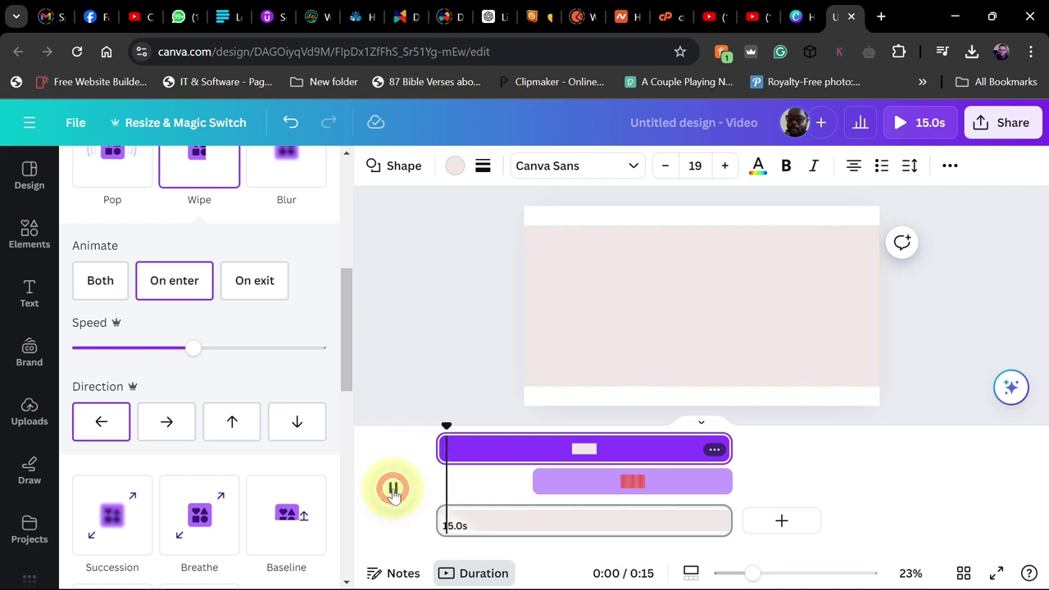
{"action": "left_click", "coordinate": [394, 490]}
- Slow the rectangle's Wipe animation to near its lowest speed and preview the page from the start
{"action": "left_click", "coordinate": [613, 328]}
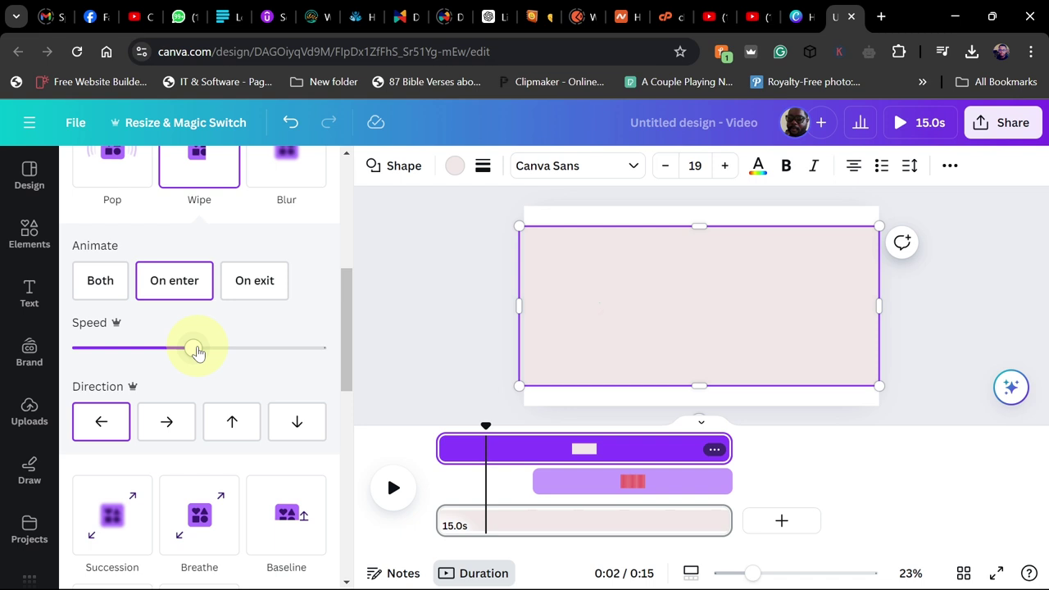
{"action": "left_click_drag", "start_coordinate": [105, 345], "coordinate": [102, 346]}
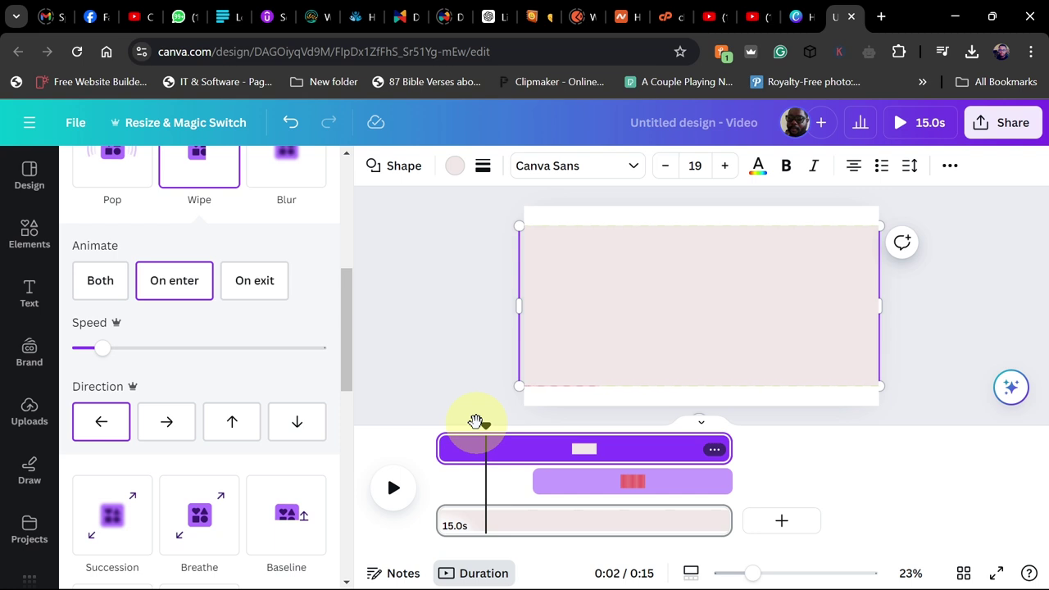
{"action": "left_click_drag", "start_coordinate": [480, 423], "coordinate": [435, 423]}
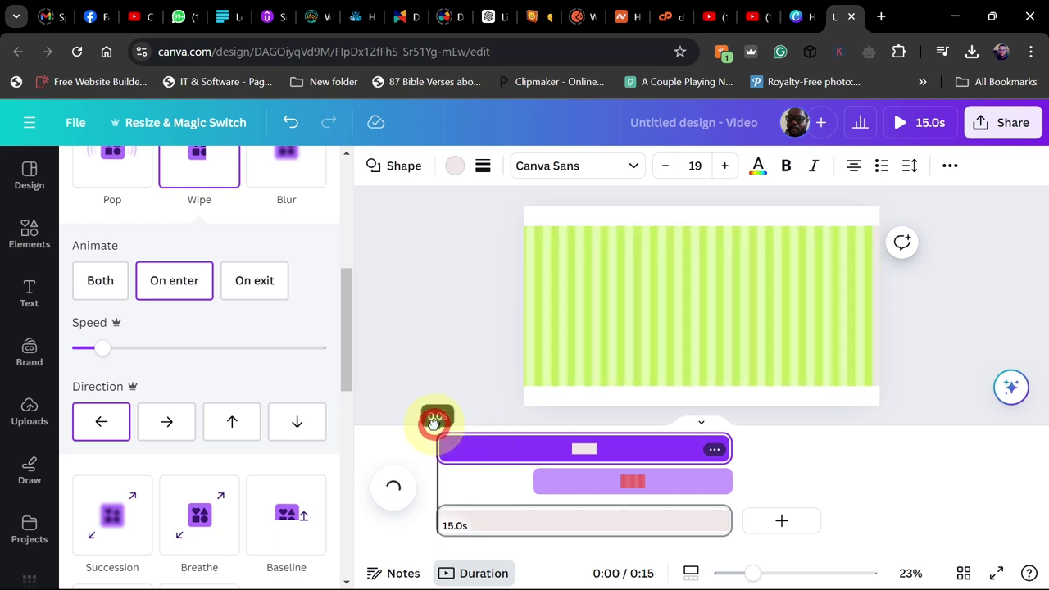
{"action": "left_click_drag", "start_coordinate": [103, 347], "coordinate": [98, 348]}
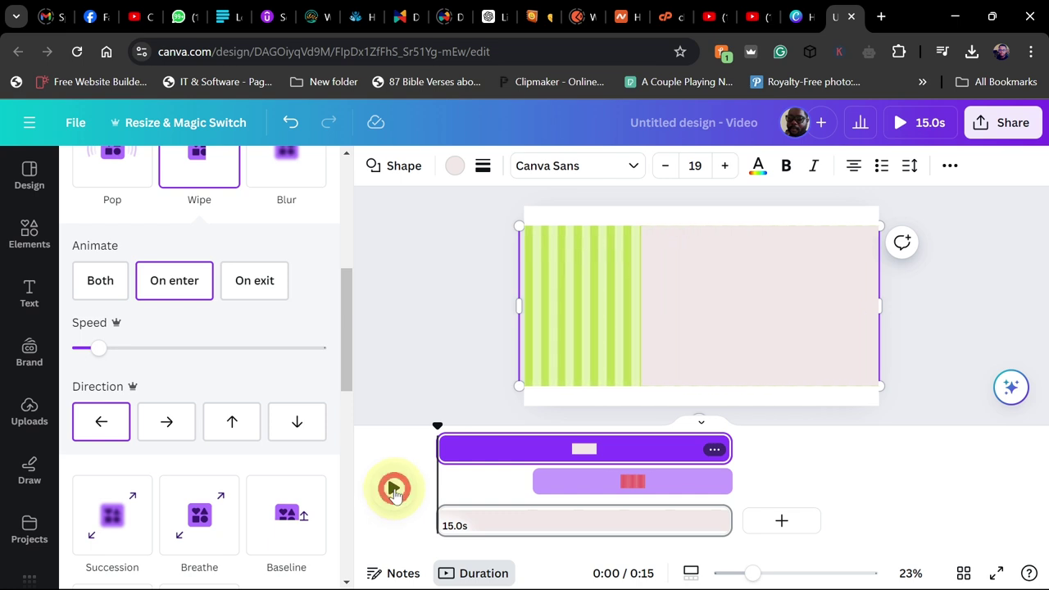
{"action": "left_click", "coordinate": [394, 490]}
{"action": "left_click", "coordinate": [395, 490]}
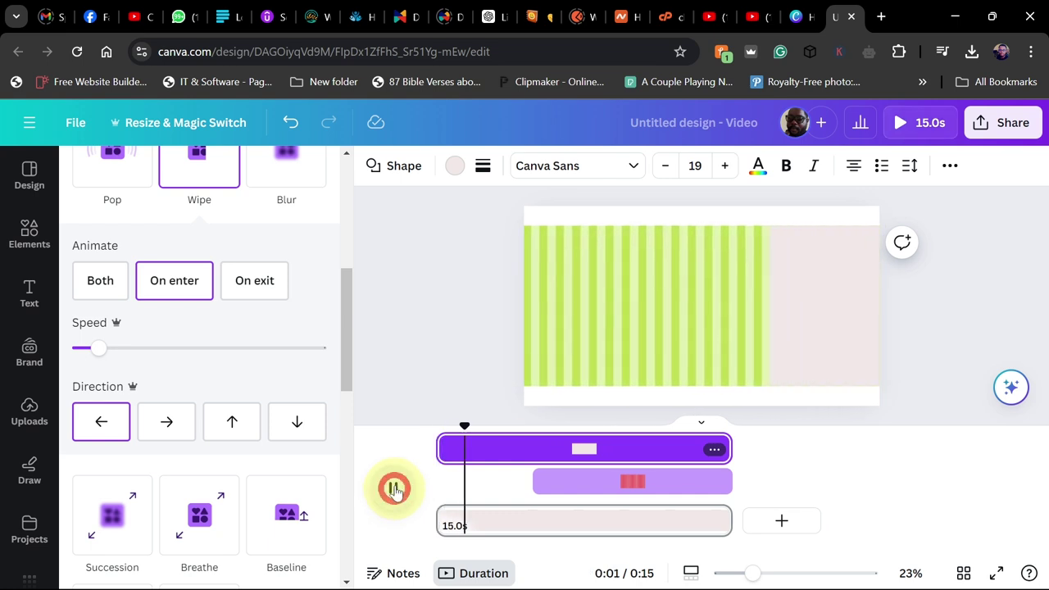
- Download the finished design as an MP4 video at 1080p (HD) quality
{"action": "left_click", "coordinate": [1010, 123]}
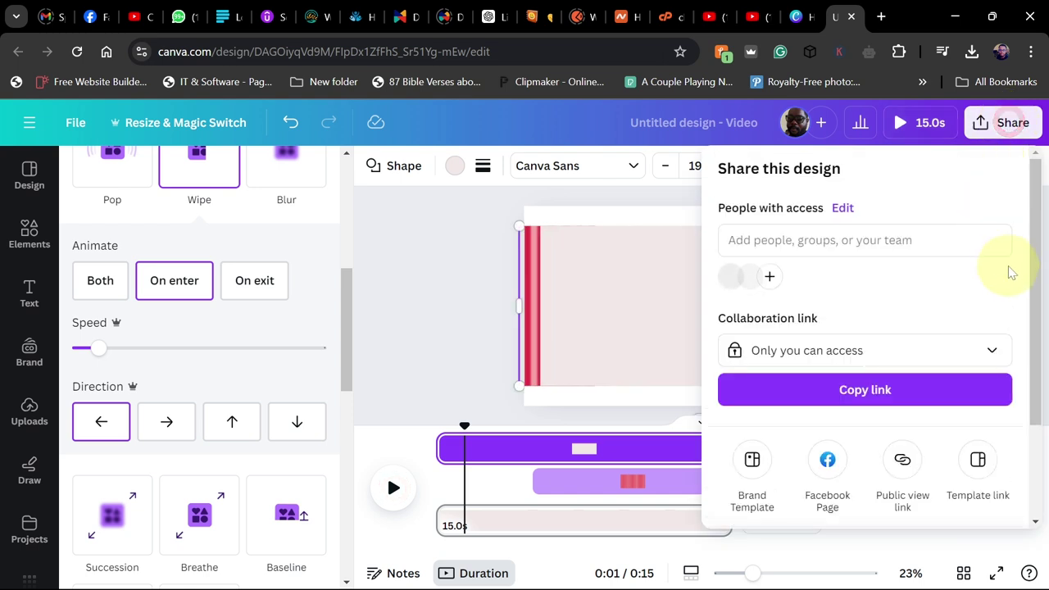
{"action": "scroll", "coordinate": [1000, 327], "scroll_direction": "down", "scroll_amount": 3}
{"action": "left_click", "coordinate": [862, 443]}
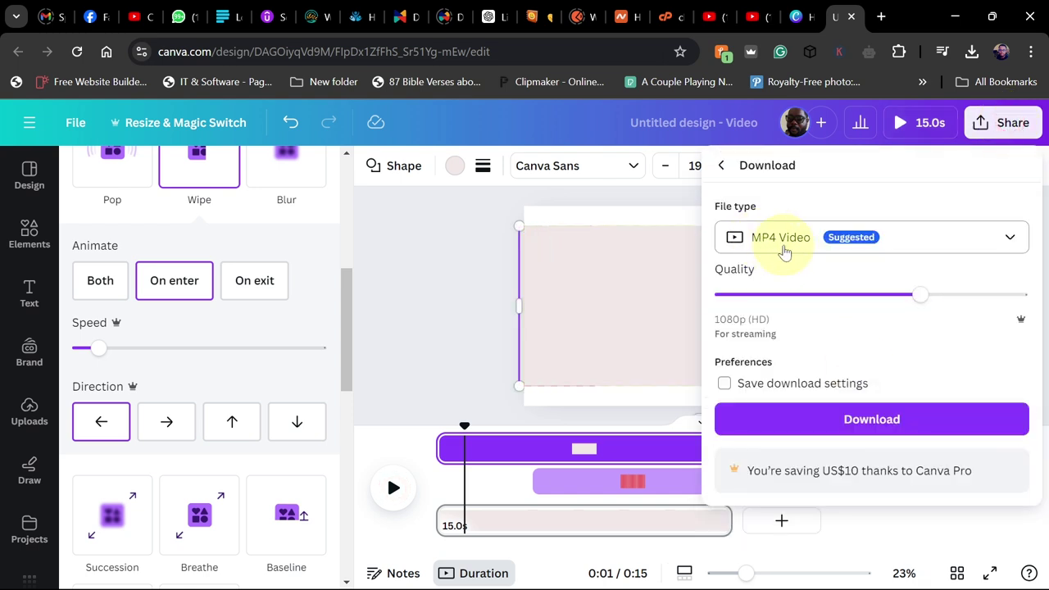
{"action": "left_click", "coordinate": [871, 421]}
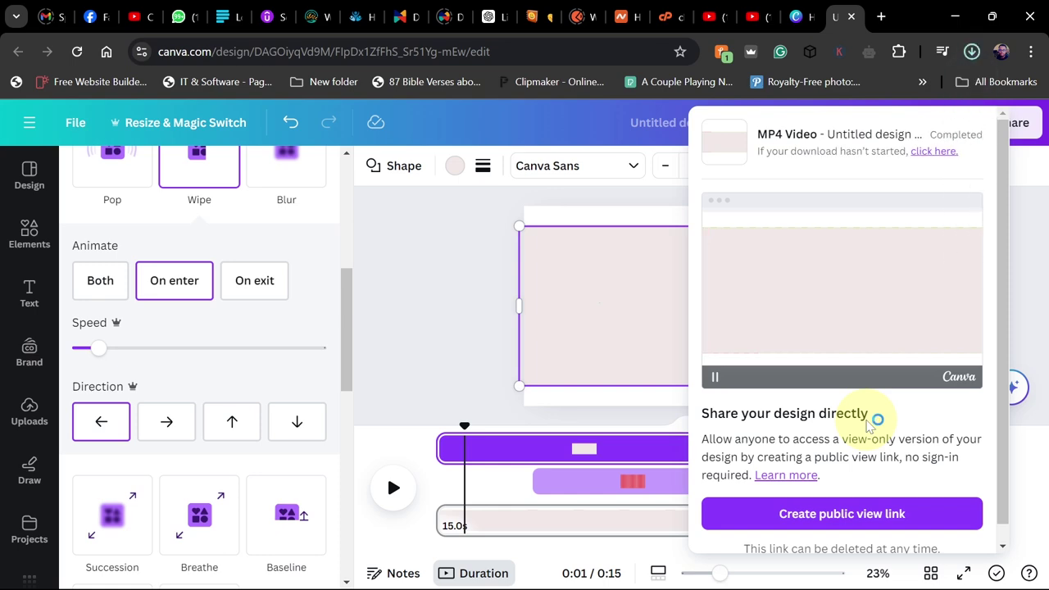
- Go back to the Canva home page and create a new blank 1920 × 1080 px video design
{"action": "left_click", "coordinate": [797, 17]}
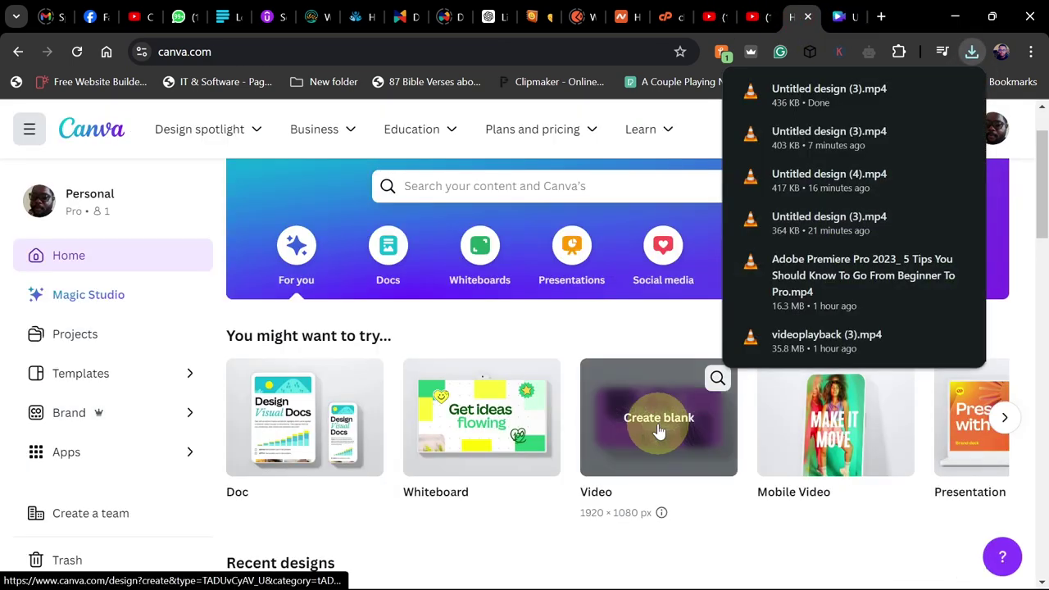
{"action": "left_click", "coordinate": [971, 51]}
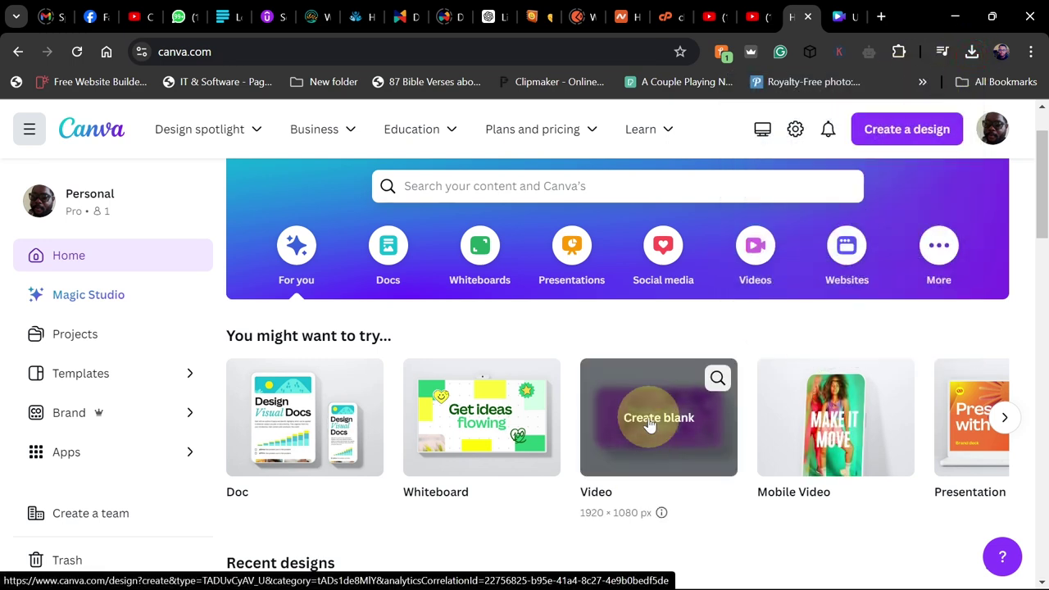
{"action": "left_click", "coordinate": [650, 422]}
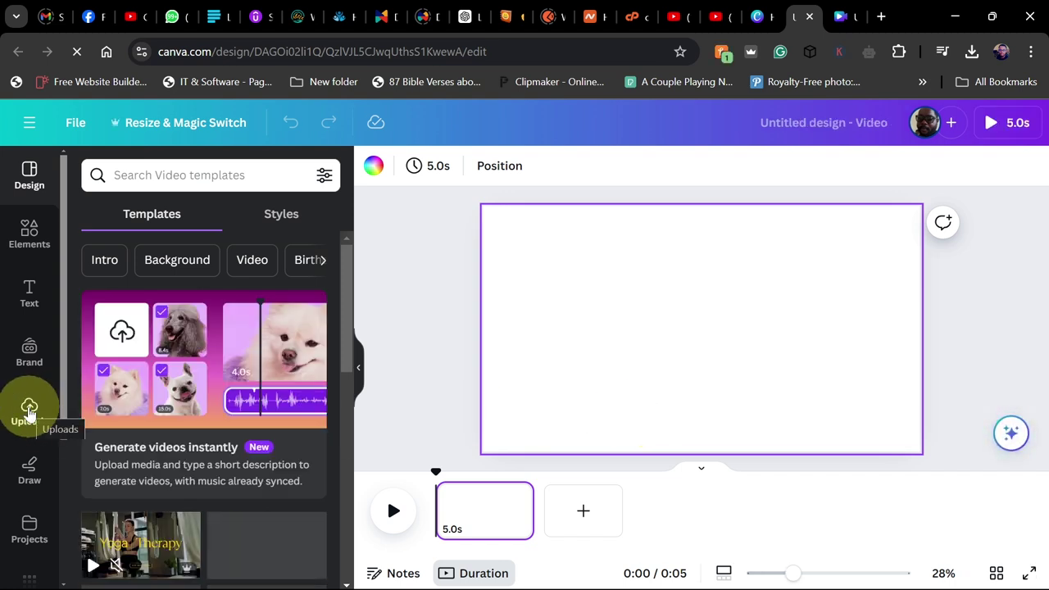
- Upload the downloaded progress bar video to the new design's media
{"action": "left_click", "coordinate": [28, 410]}
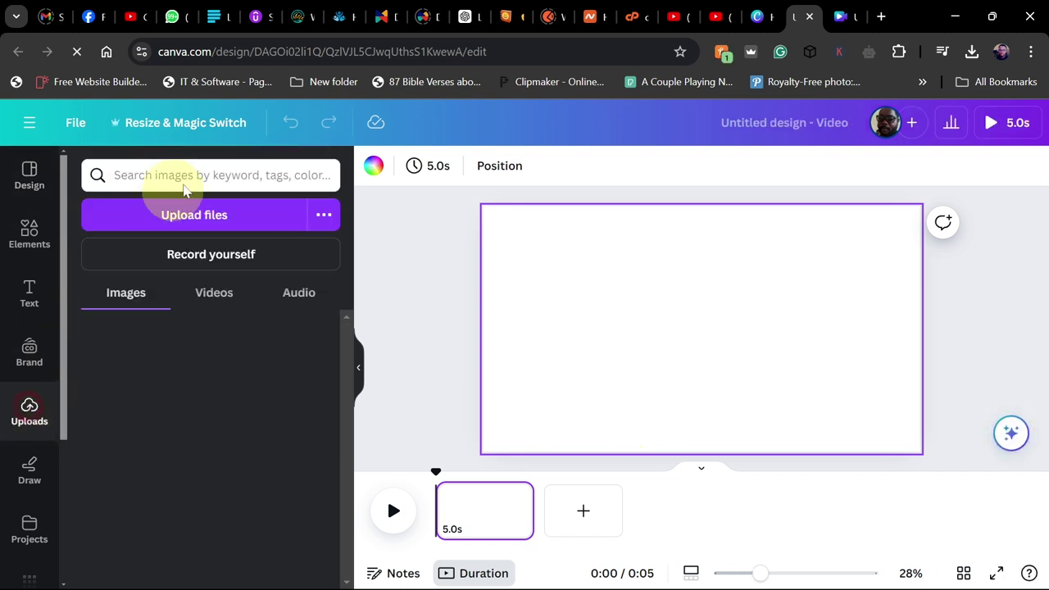
{"action": "scroll", "coordinate": [140, 440], "scroll_direction": "down", "scroll_amount": 3}
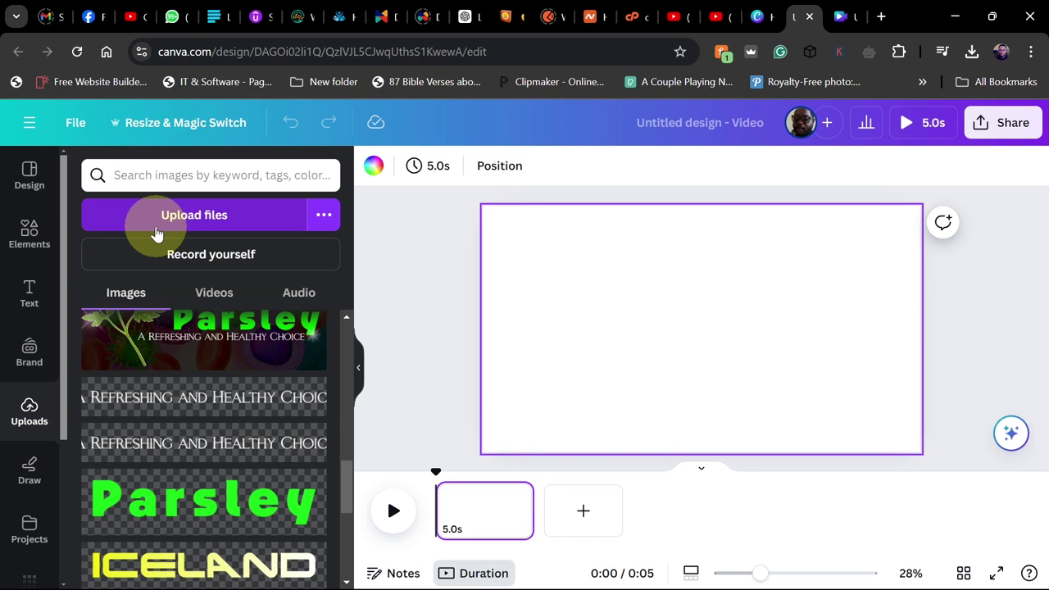
{"action": "left_click", "coordinate": [197, 218]}
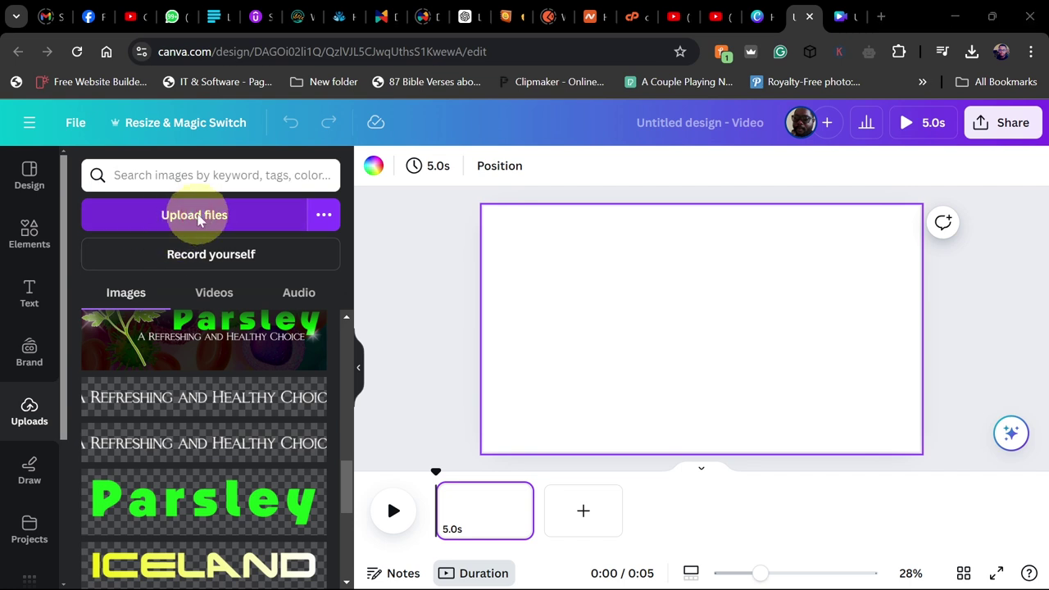
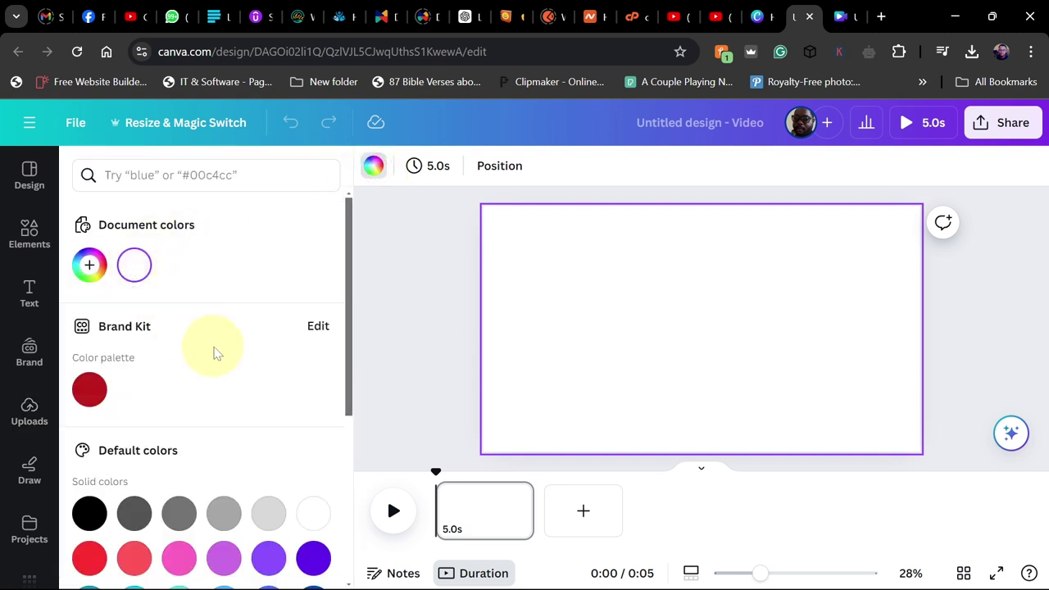
- Fill the page background with a custom solid bright green
{"action": "left_click", "coordinate": [92, 393]}
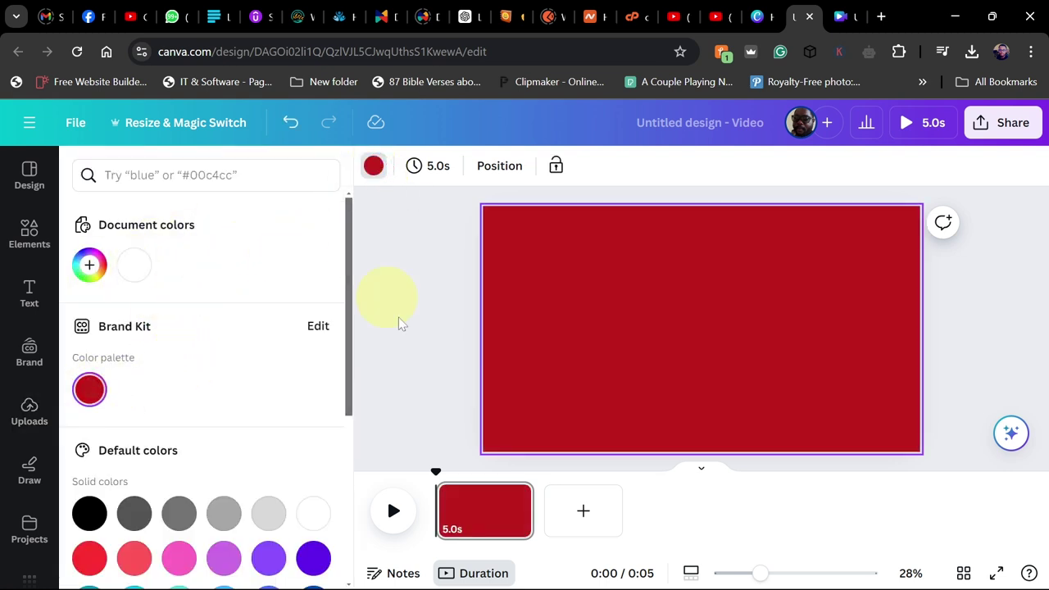
{"action": "left_click", "coordinate": [373, 165]}
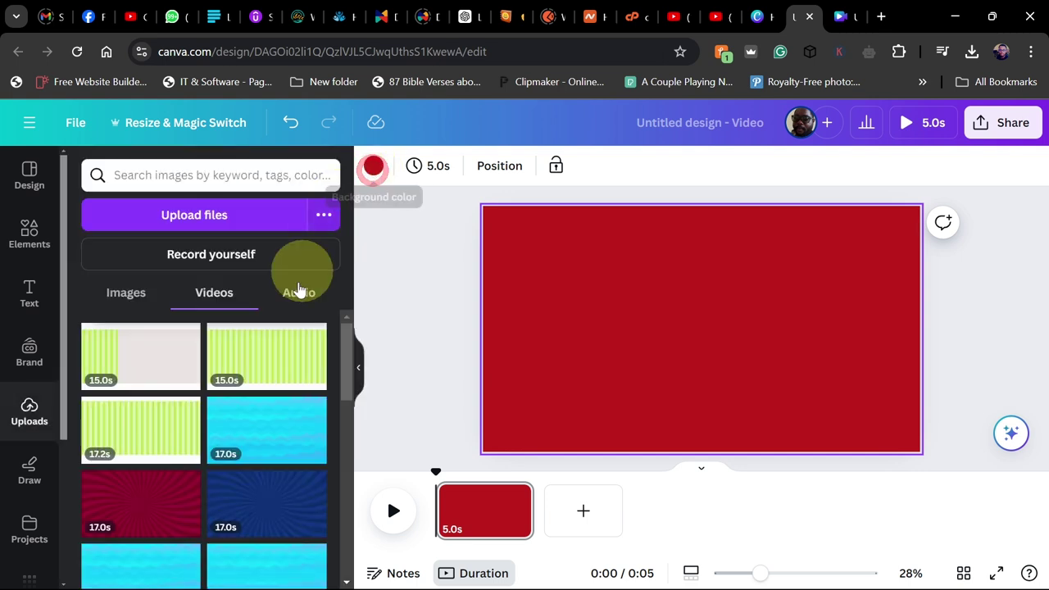
{"action": "left_click", "coordinate": [373, 166]}
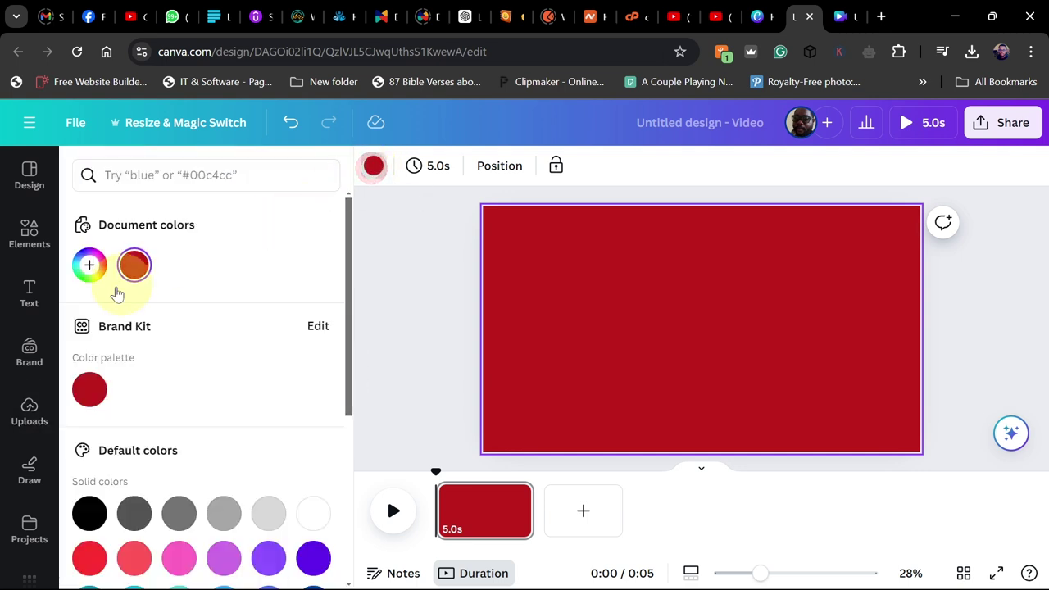
{"action": "left_click", "coordinate": [89, 265]}
{"action": "left_click_drag", "start_coordinate": [94, 448], "coordinate": [169, 445]}
{"action": "left_click_drag", "start_coordinate": [279, 364], "coordinate": [301, 356]}
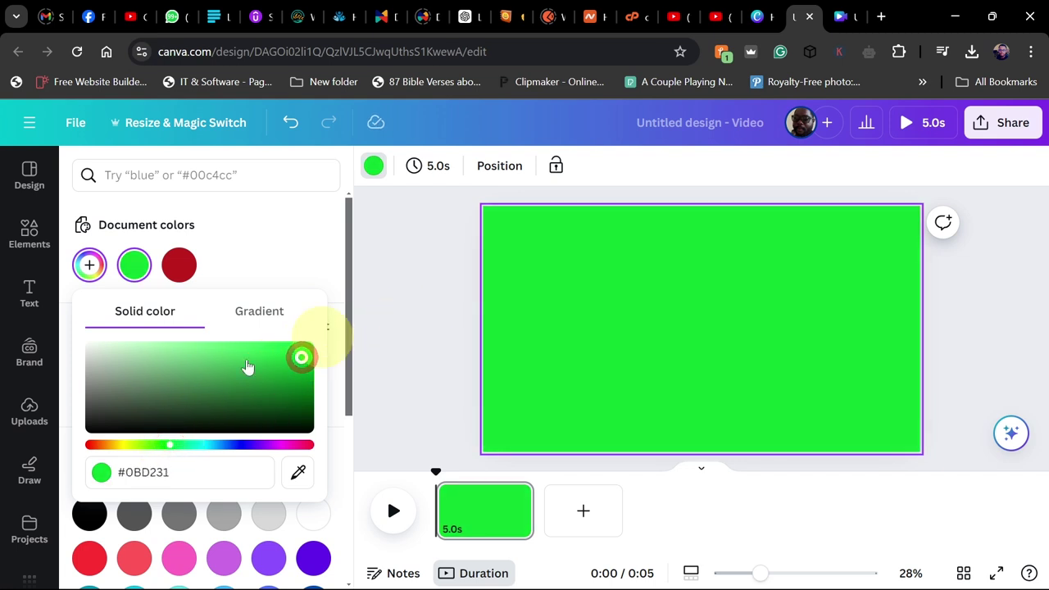
- Add the uploaded 15-second progress bar video to the page and crop it to a thin horizontal strip
{"action": "left_click", "coordinate": [28, 408]}
{"action": "left_click", "coordinate": [127, 355]}
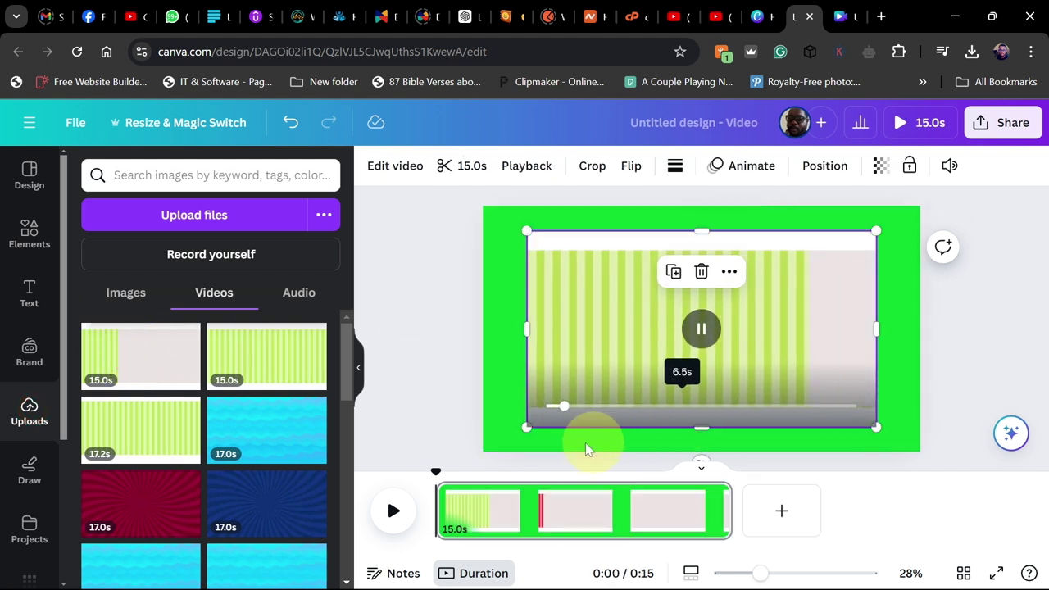
{"action": "left_click_drag", "start_coordinate": [698, 428], "coordinate": [698, 358]}
{"action": "left_click_drag", "start_coordinate": [700, 228], "coordinate": [697, 317]}
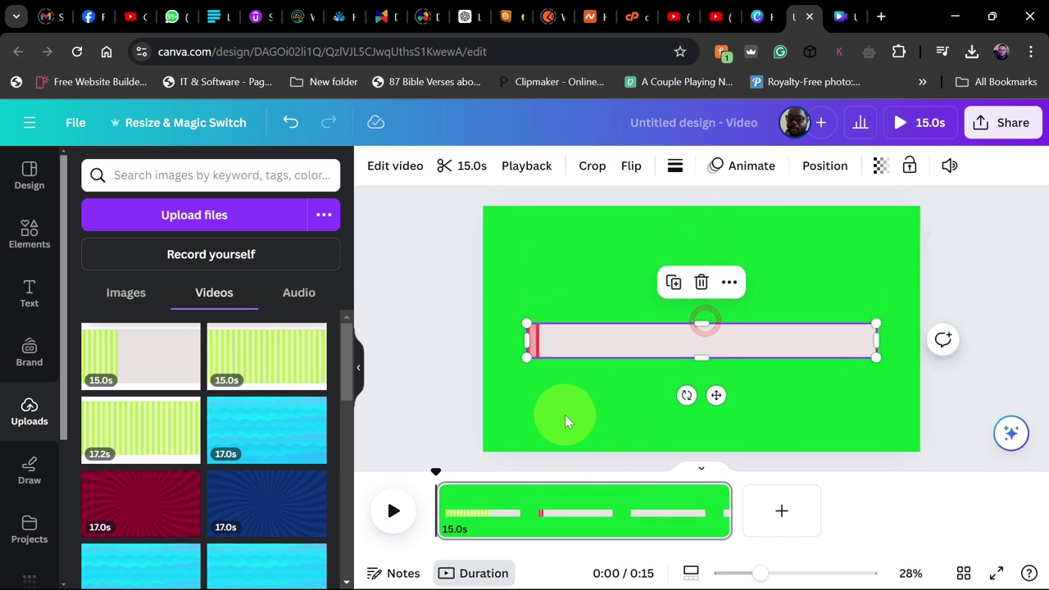
- Give the cropped bar a solid border with weight 15 and corner rounding 80
{"action": "left_click", "coordinate": [674, 168]}
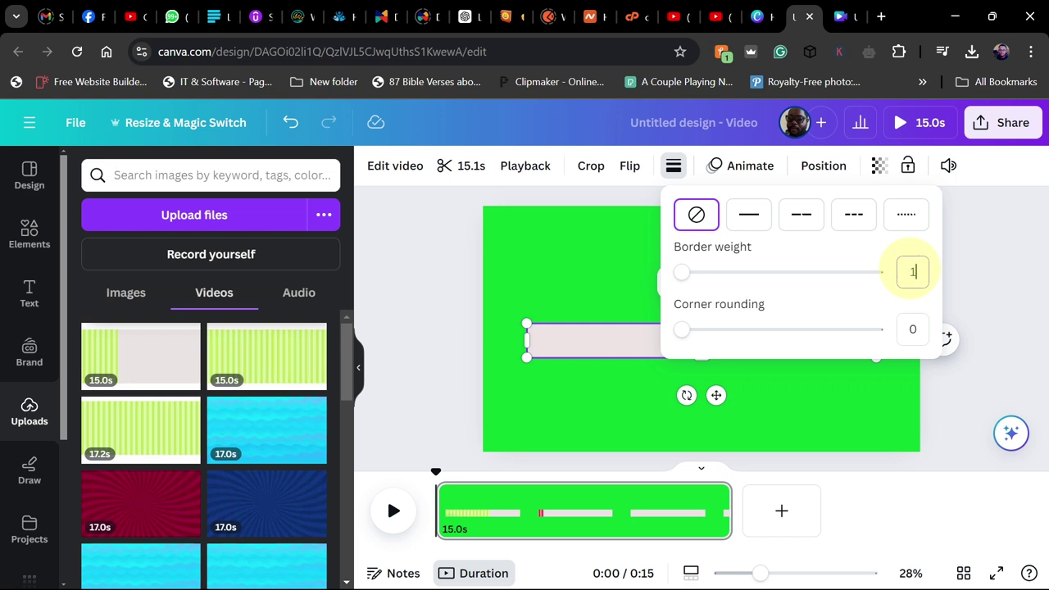
{"action": "left_click", "coordinate": [875, 286]}
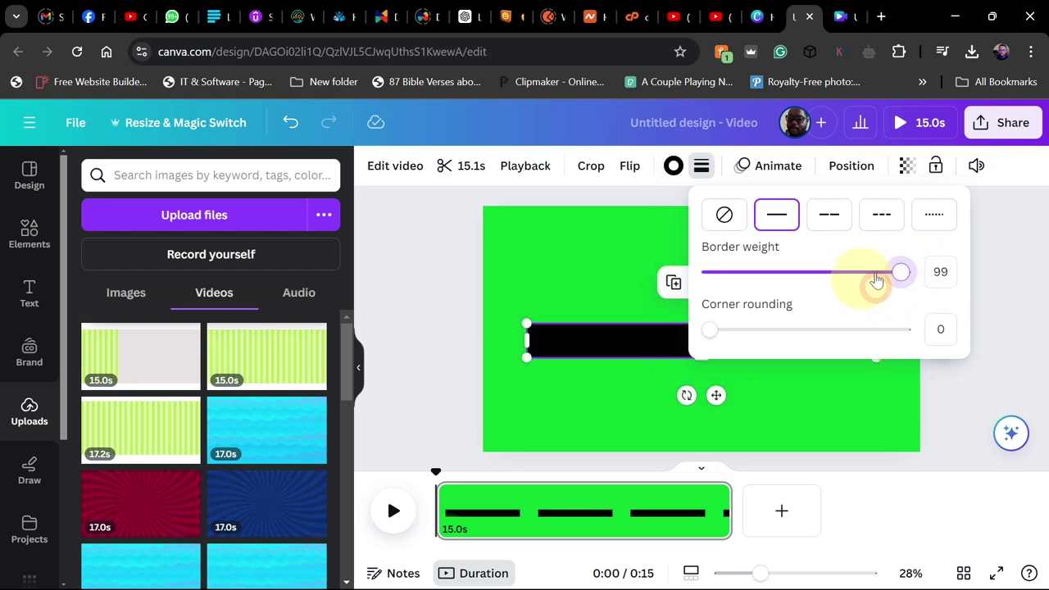
{"action": "left_click_drag", "start_coordinate": [905, 280], "coordinate": [737, 277]}
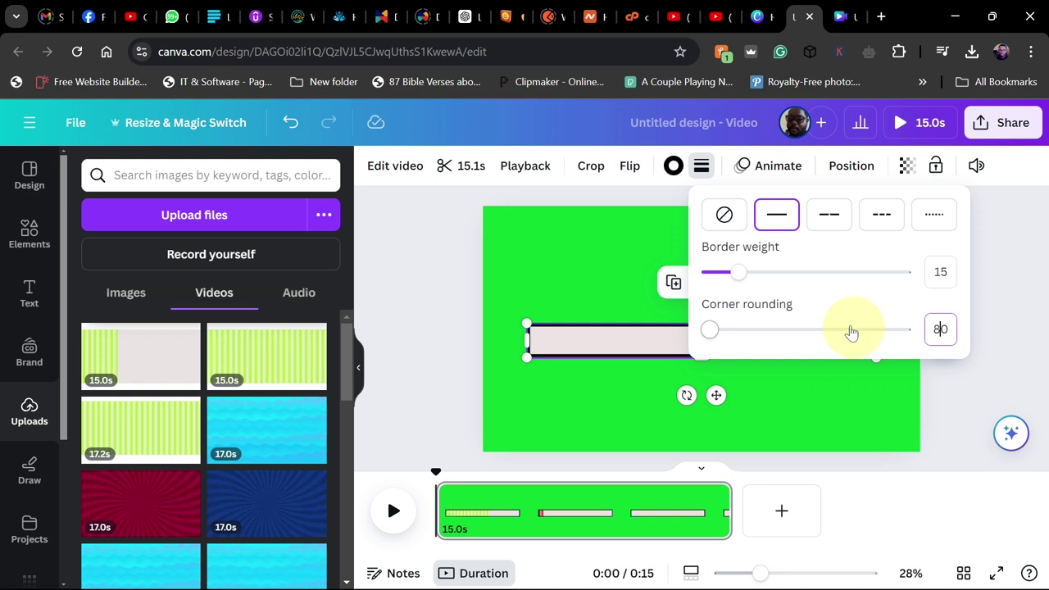
{"action": "left_click", "coordinate": [855, 298]}
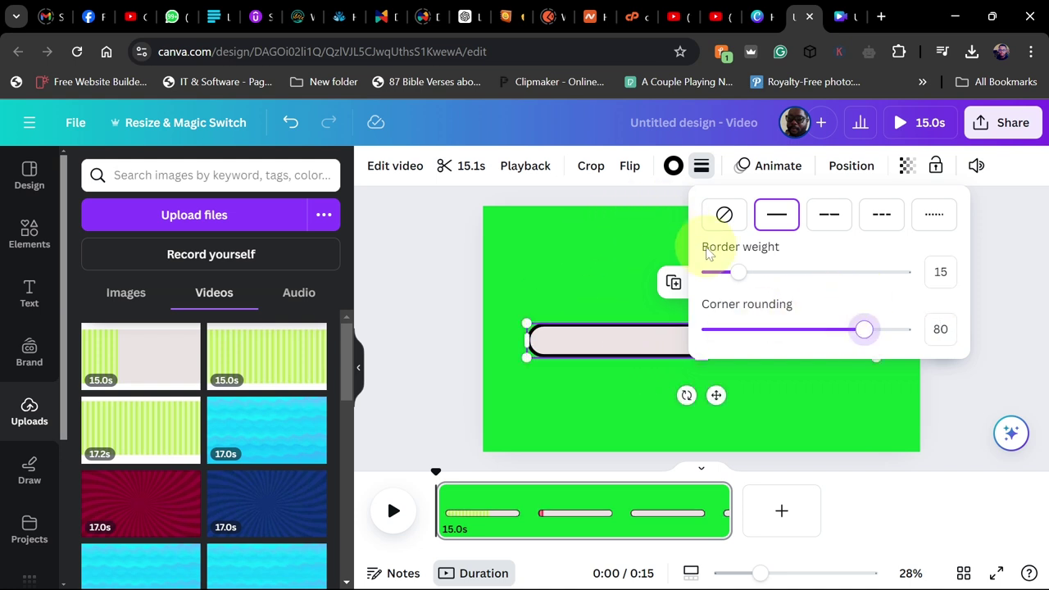
- Change the progress bar's border colour to white and deselect the bar
{"action": "left_click", "coordinate": [673, 166]}
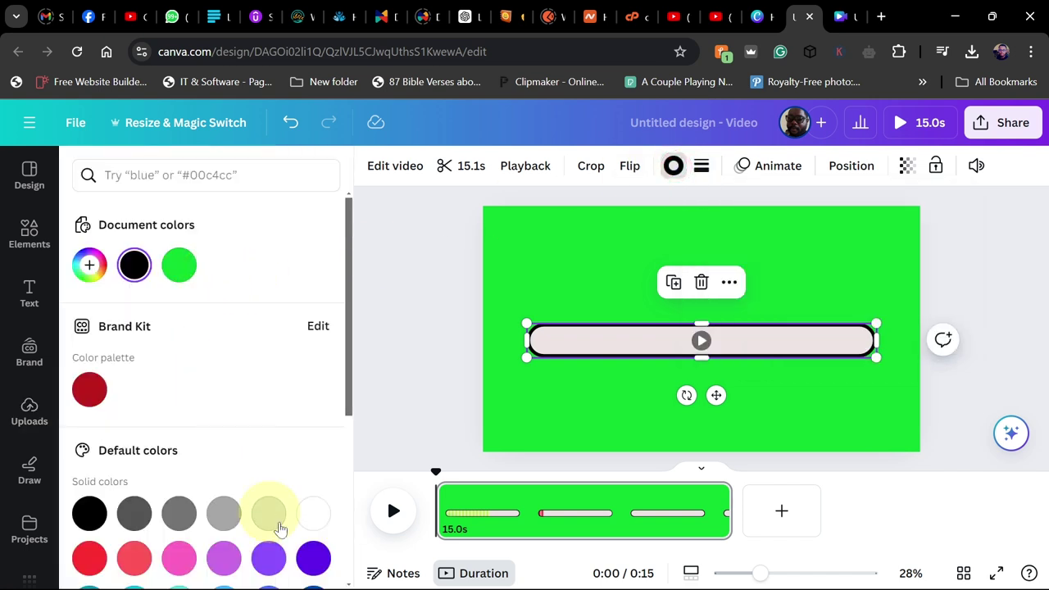
{"action": "left_click", "coordinate": [306, 512]}
{"action": "left_click", "coordinate": [420, 346]}
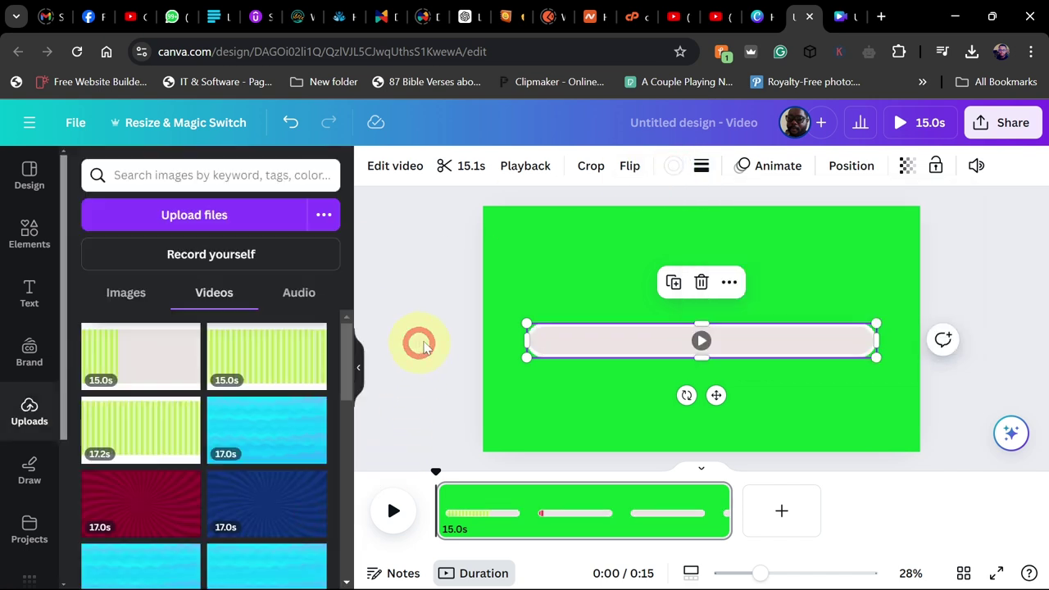
{"action": "left_click", "coordinate": [422, 344]}
- Preview the page and move the progress bar down near the lower edge of the green background
{"action": "left_click", "coordinate": [395, 512]}
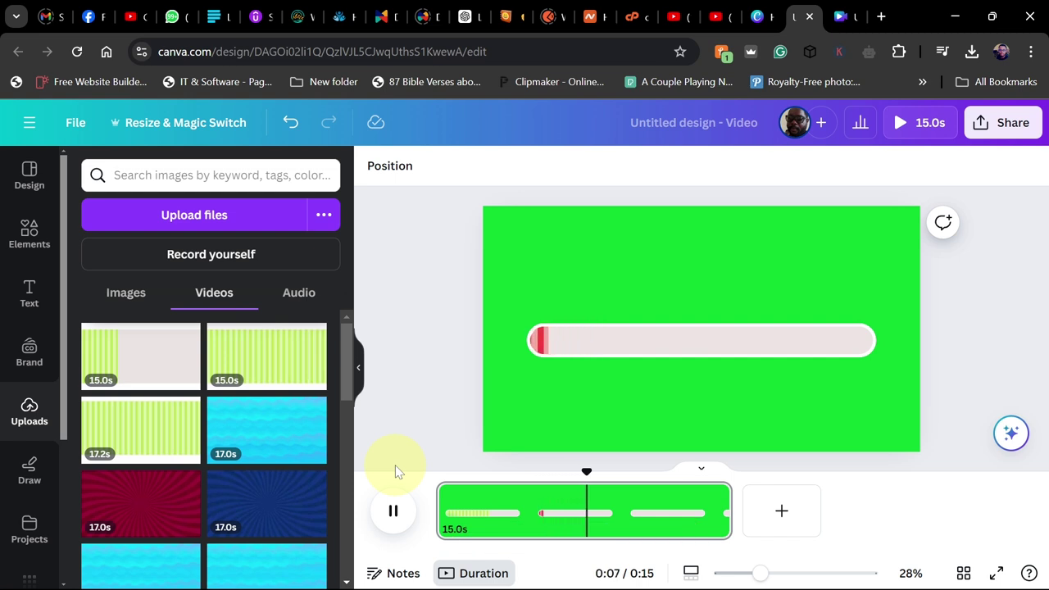
{"action": "left_click", "coordinate": [645, 348]}
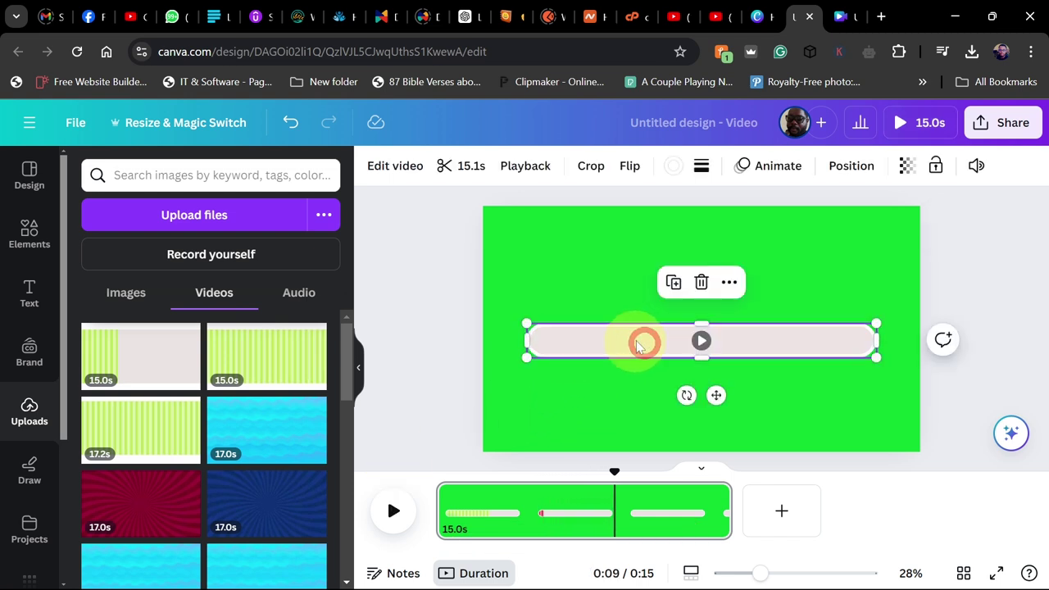
{"action": "left_click_drag", "start_coordinate": [641, 354], "coordinate": [607, 400]}
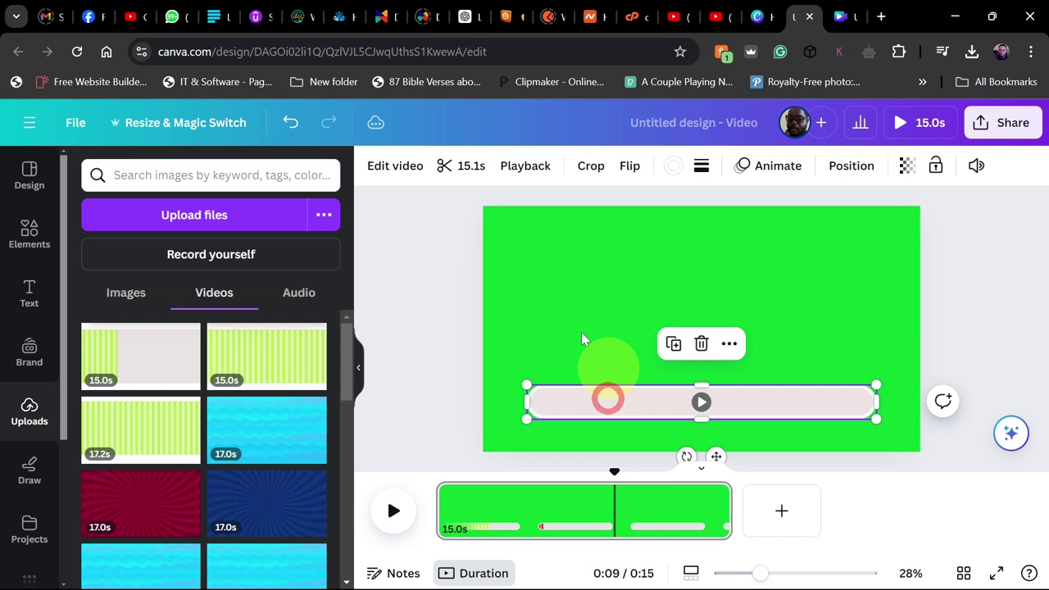
- Try a video speed of 0.75 on the progress bar, and return the speed to 1
{"action": "left_click", "coordinate": [524, 166]}
{"action": "left_click_drag", "start_coordinate": [174, 238], "coordinate": [128, 233]}
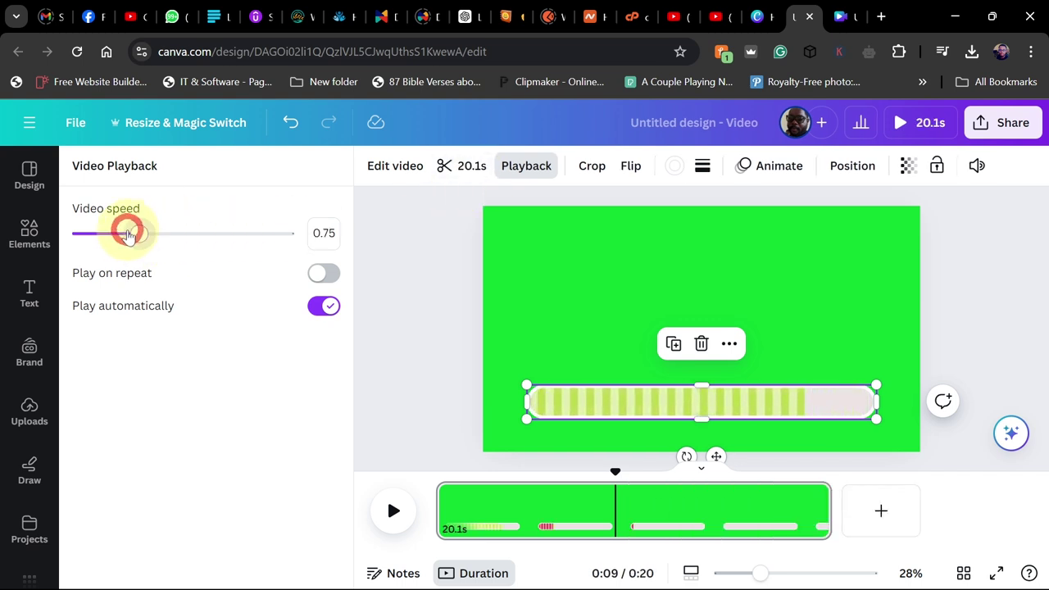
{"action": "left_click_drag", "start_coordinate": [128, 234], "coordinate": [181, 230]}
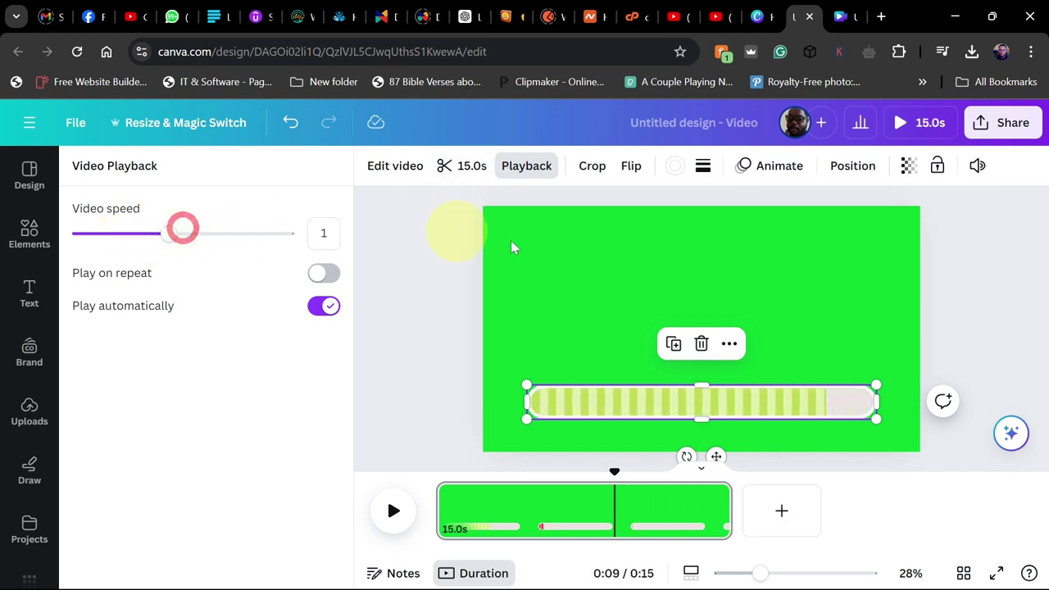
- Play the page from the start to check the progress bar at speed 1
{"action": "left_click", "coordinate": [472, 481]}
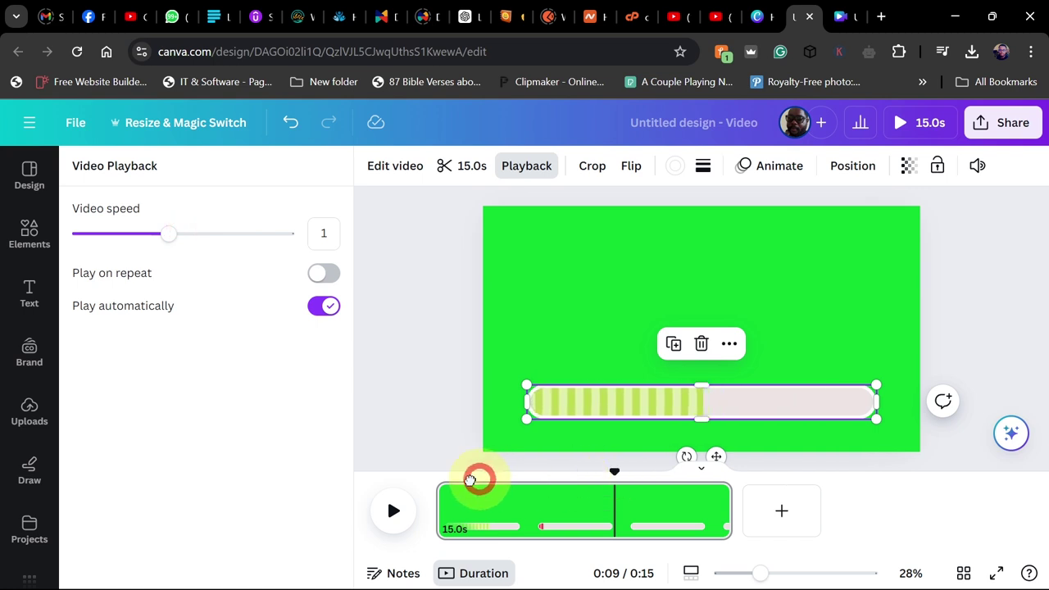
{"action": "left_click", "coordinate": [419, 480]}
{"action": "left_click", "coordinate": [397, 510]}
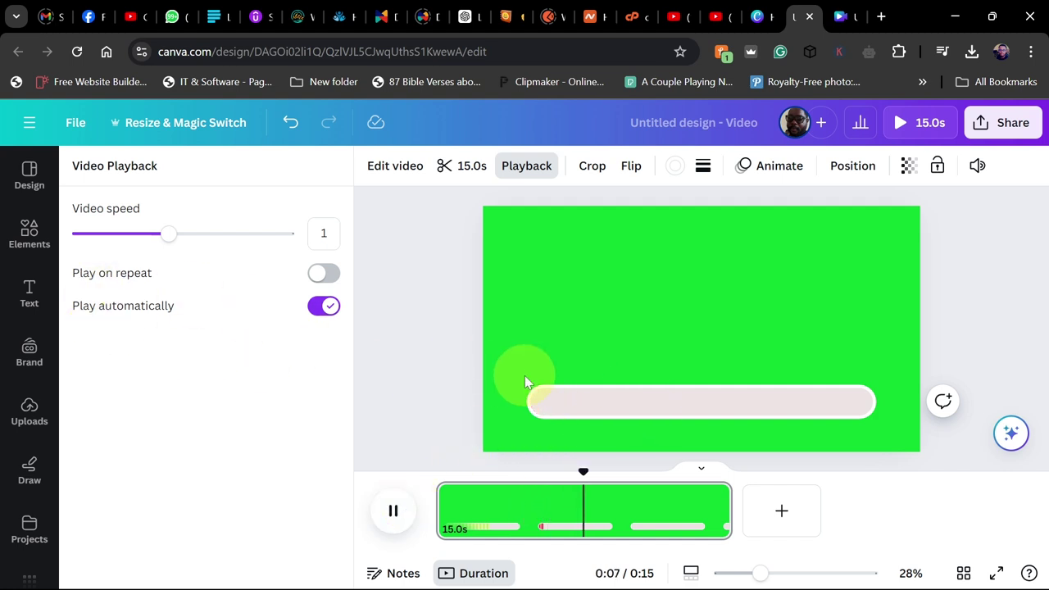
{"action": "left_click", "coordinate": [630, 410]}
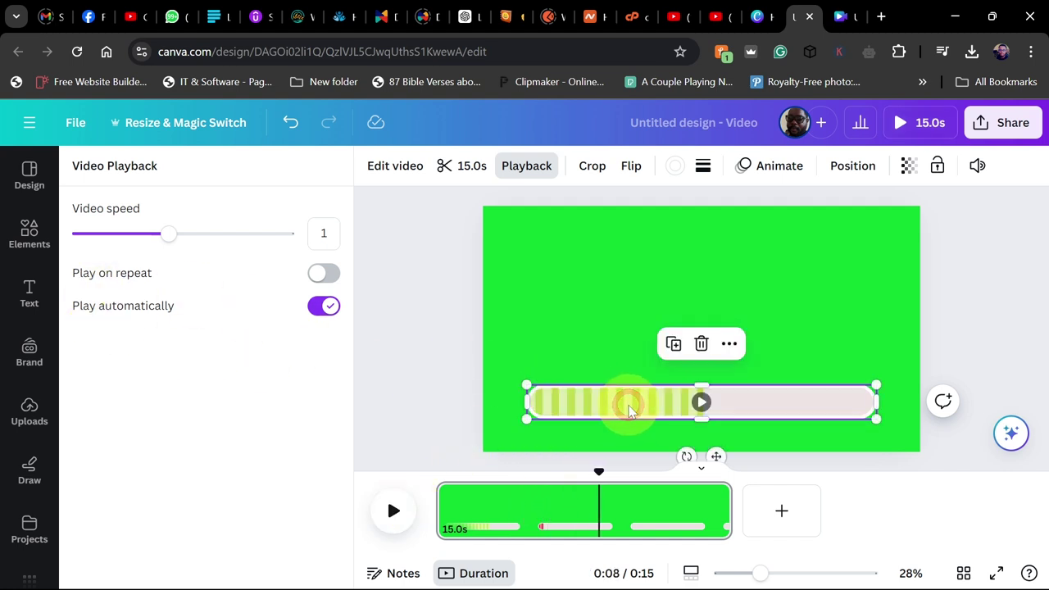